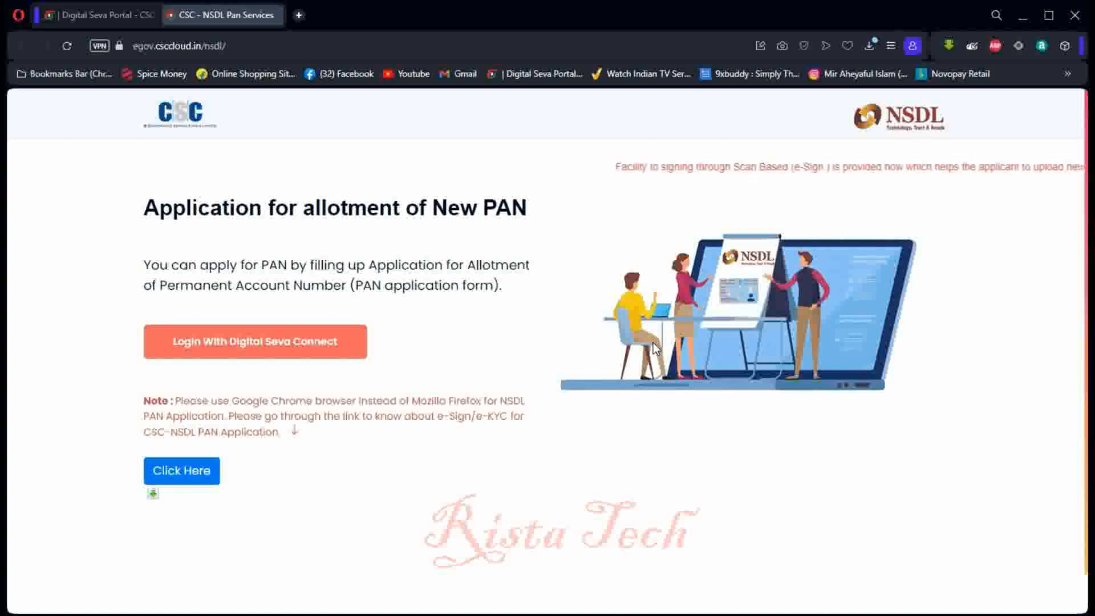
# Step: Open NSDL PAN Services from the Digital Seva Portal and sign in via Digital Seva Connect
pyautogui.click(116, 14)
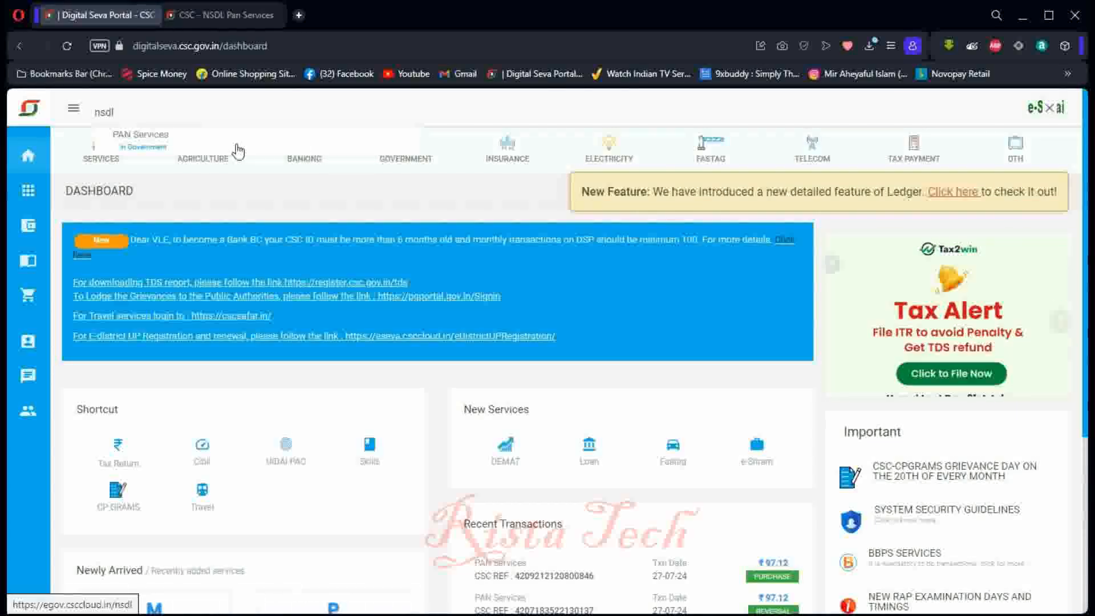
pyautogui.click(149, 150)
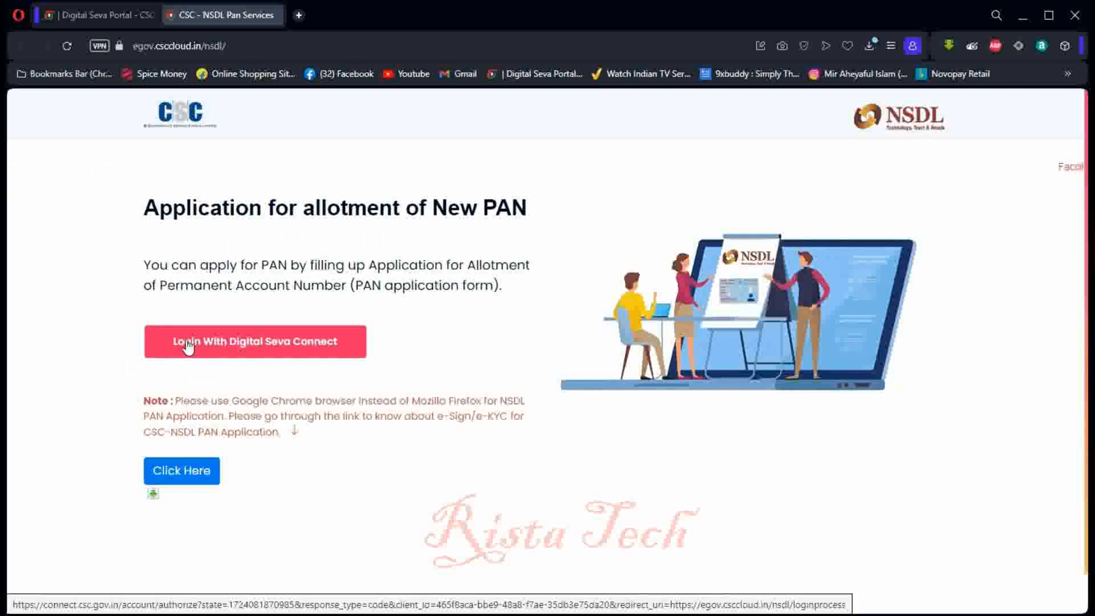
pyautogui.click(231, 347)
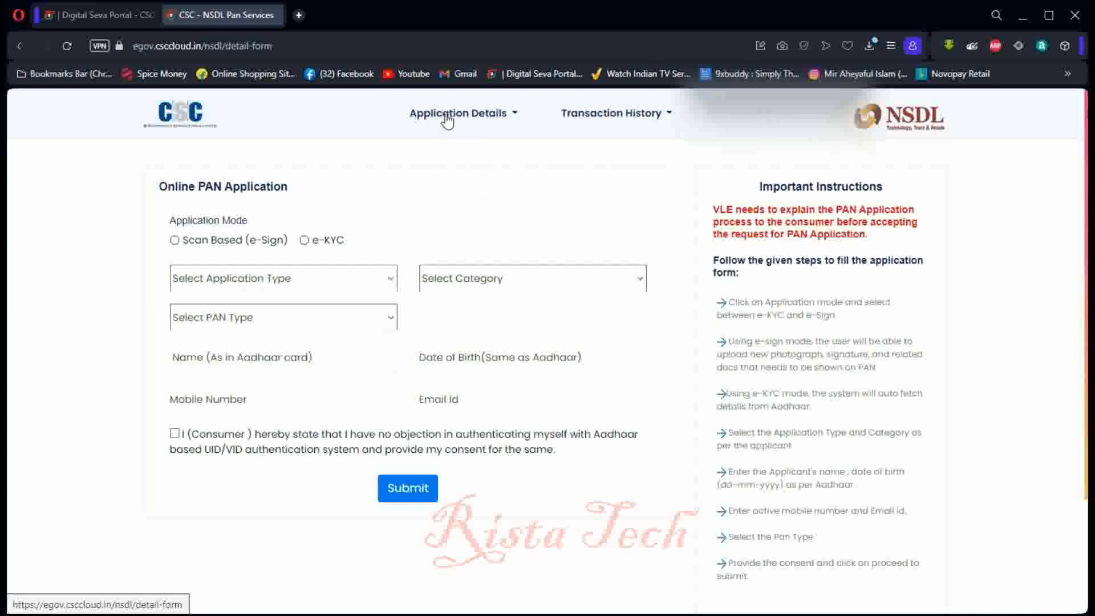
# Step: Start a PAN Update application in Scan Based (e-Sign) mode with type Change and Correction form(CSF)
pyautogui.click(447, 119)
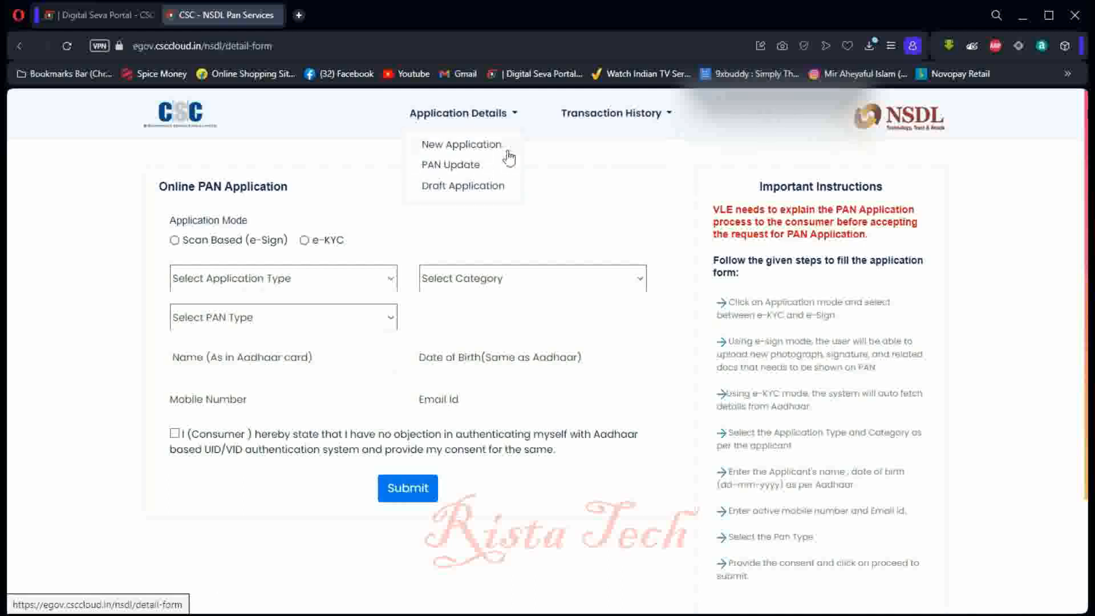
pyautogui.click(452, 166)
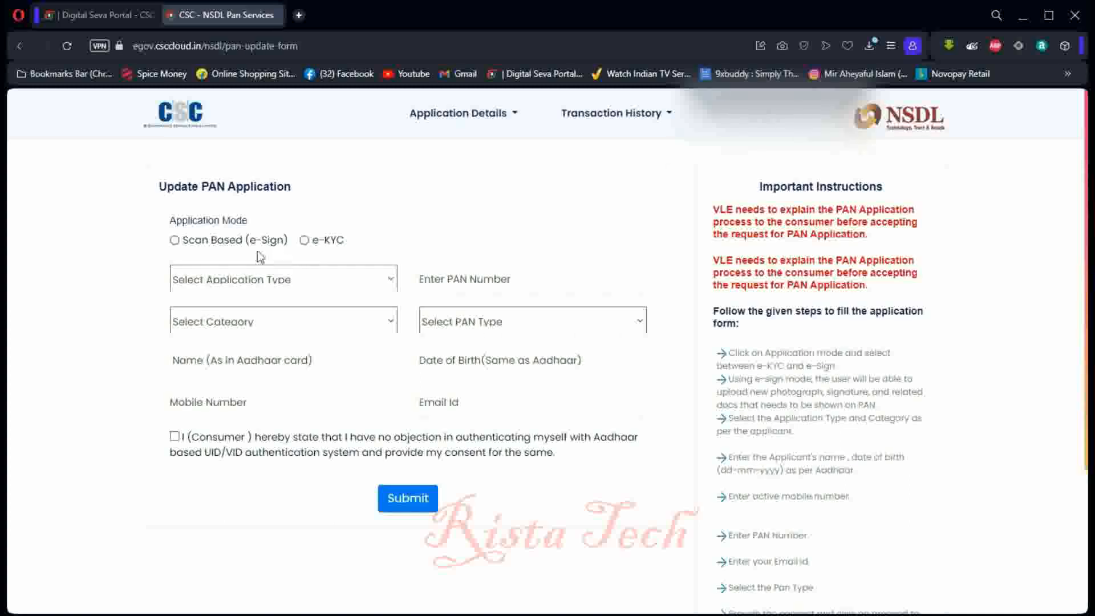
pyautogui.click(175, 240)
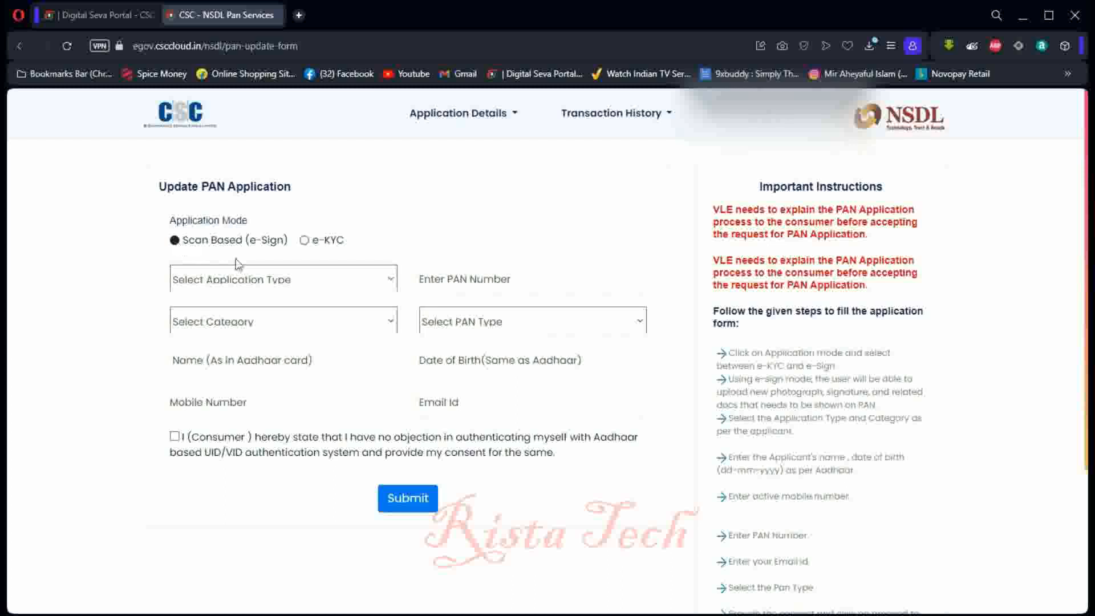
pyautogui.click(278, 287)
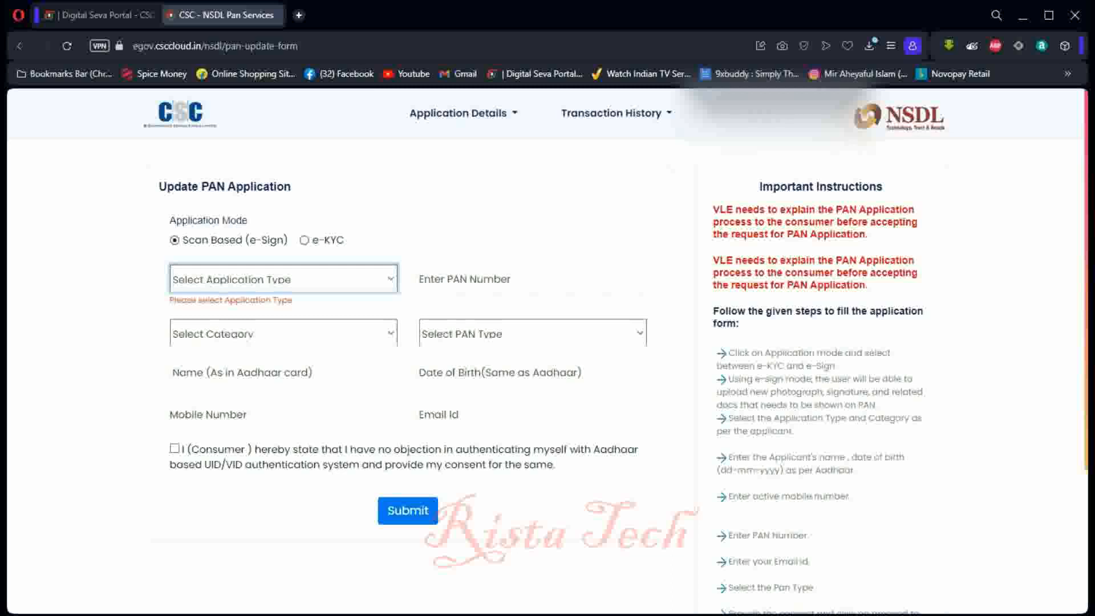
pyautogui.click(273, 318)
# Step: Enter the applicant's PAN number, with category INDIVIDUAL and PAN type Physical PAN Card/E-PAN Card
pyautogui.click(481, 284)
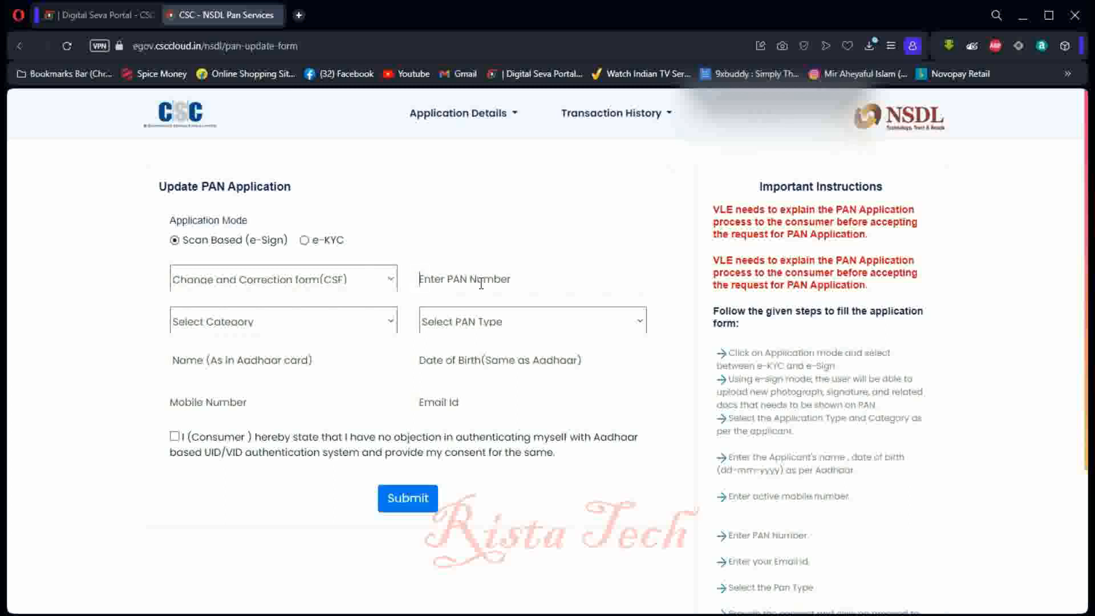
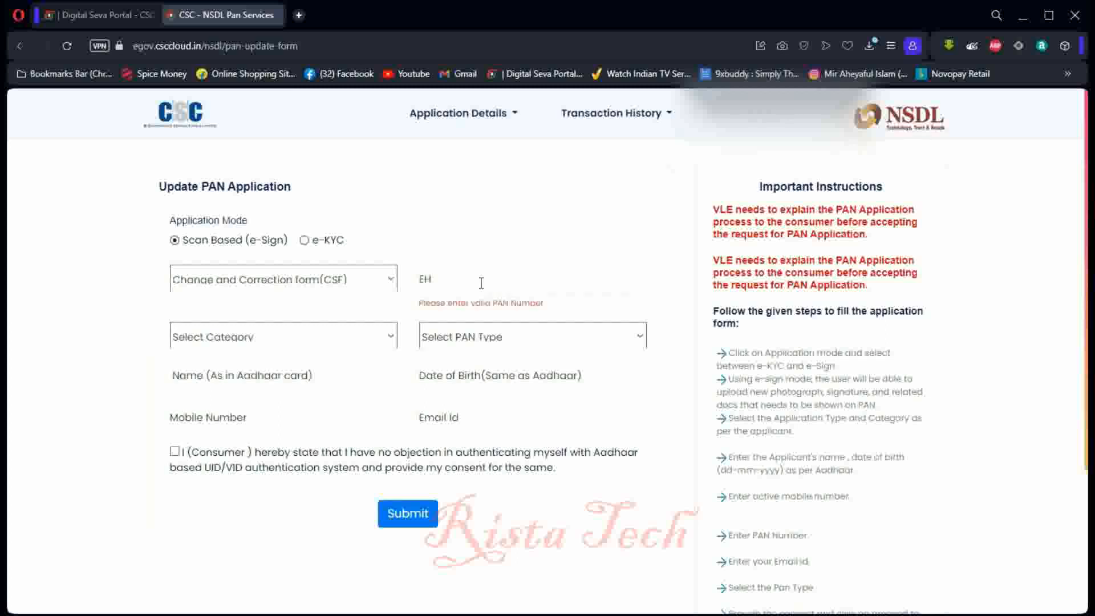
pyautogui.press('Tab')
pyautogui.press('Tab')
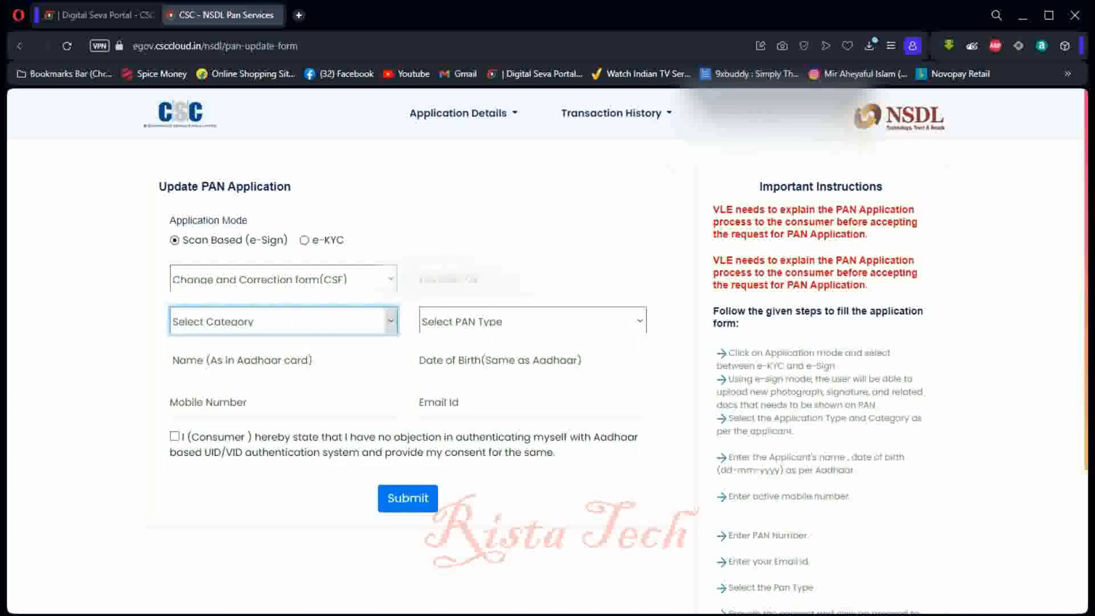
pyautogui.press('Down')
pyautogui.press('Tab')
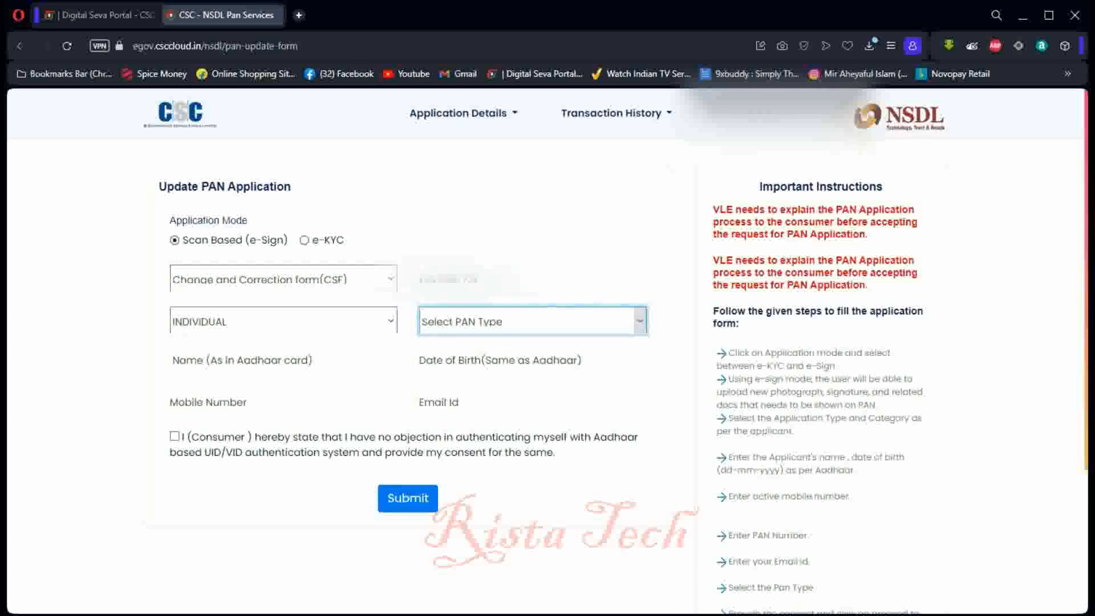
pyautogui.press('Down')
pyautogui.click(272, 360)
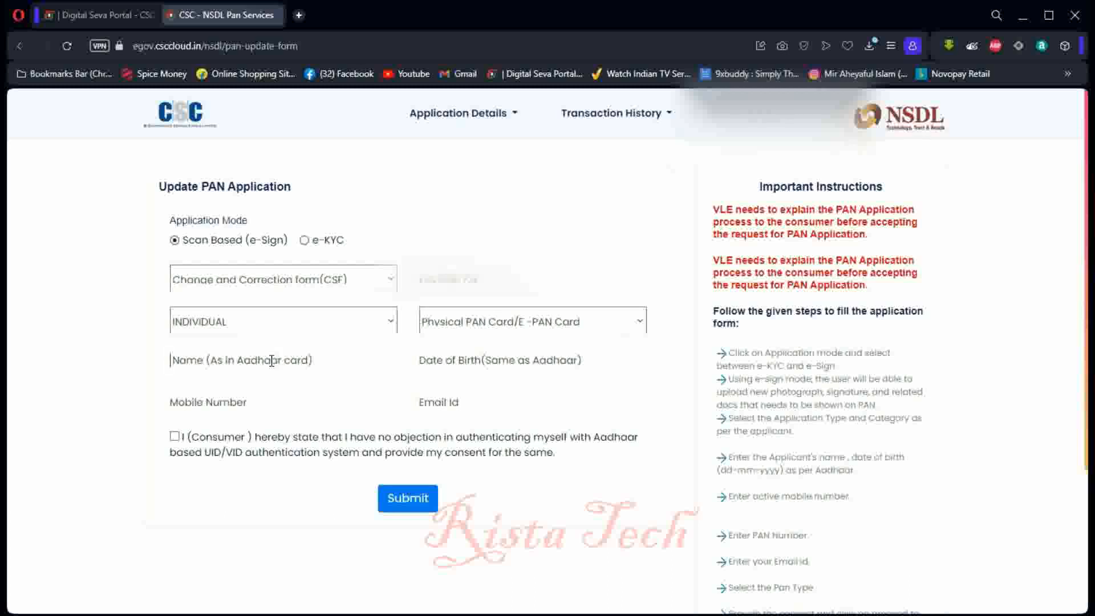
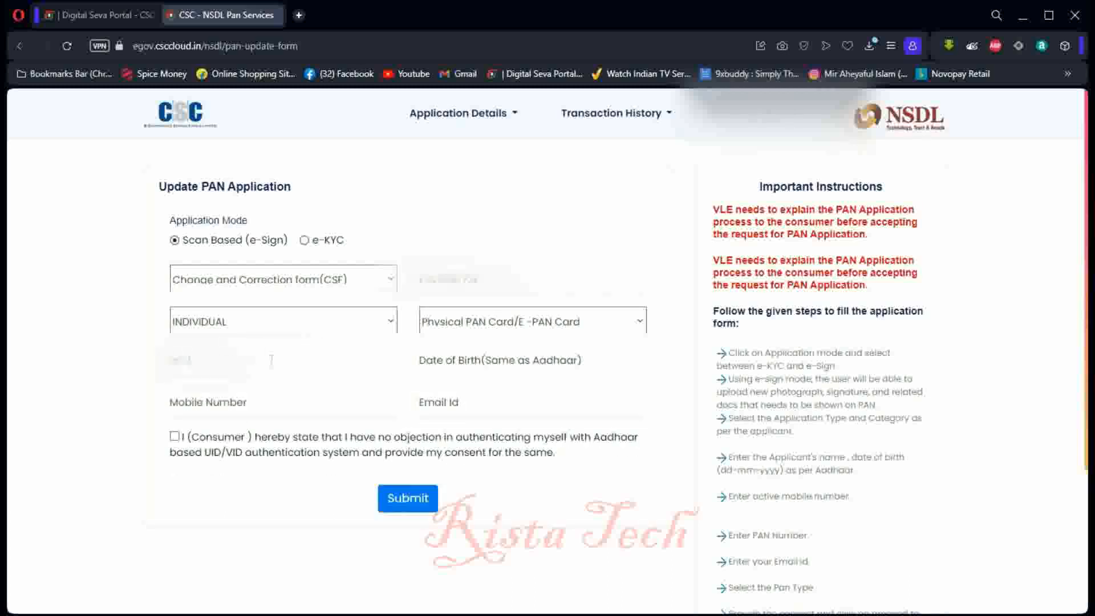
# Step: Enter the applicant's name, correcting a mistyped entry, and fill in the date of birth
pyautogui.tripleClick(272, 360)
pyautogui.press('BackSpace')
pyautogui.click(464, 369)
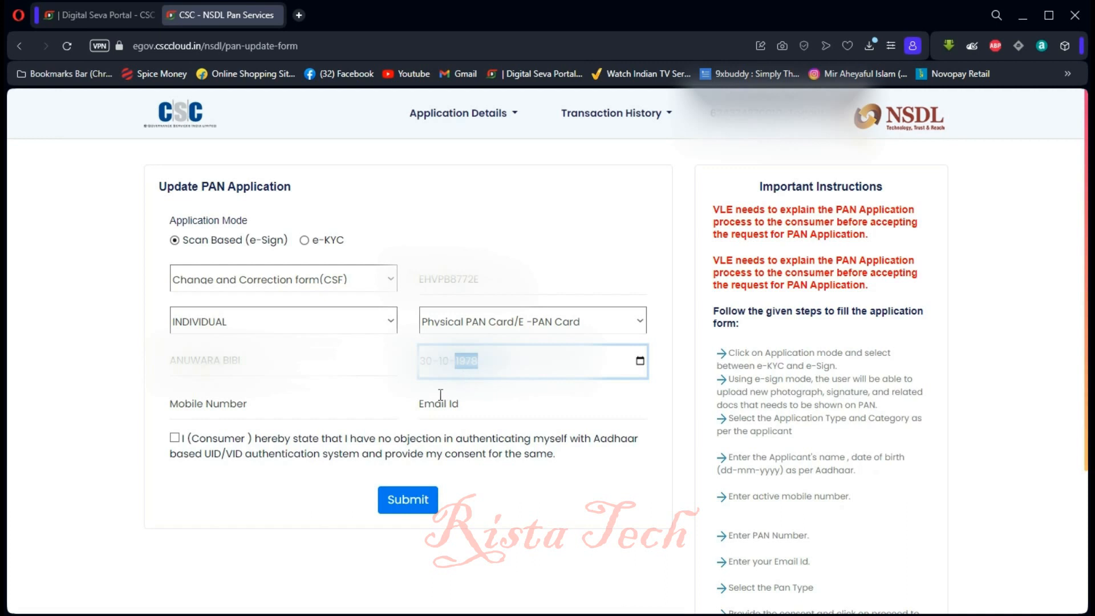
# Step: Fill in the applicant's mobile number and e-mail, give Aadhaar consent, and submit the application
pyautogui.click(235, 401)
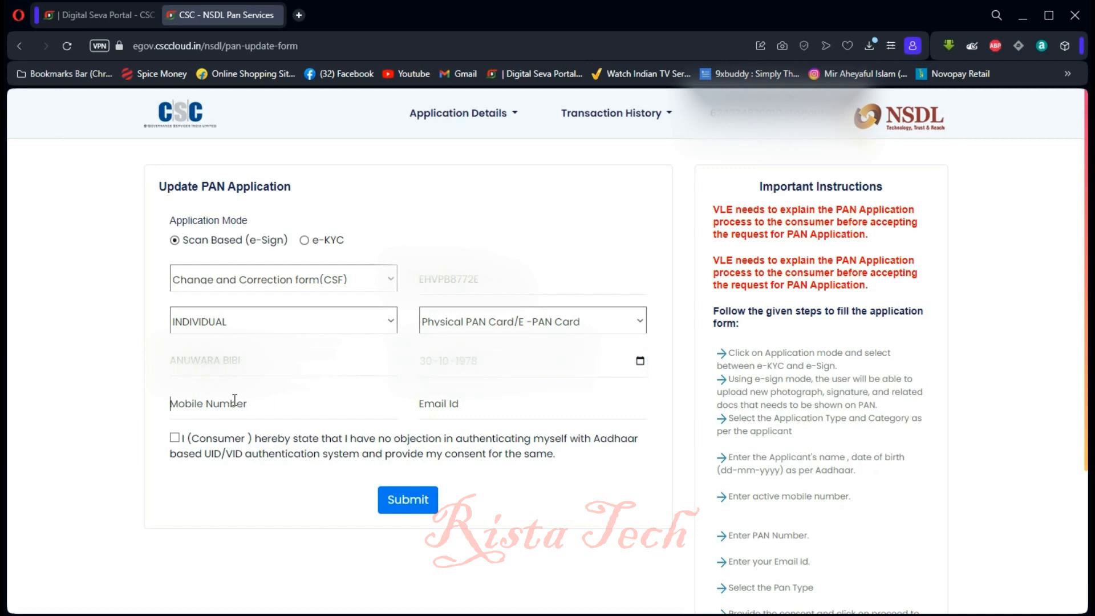
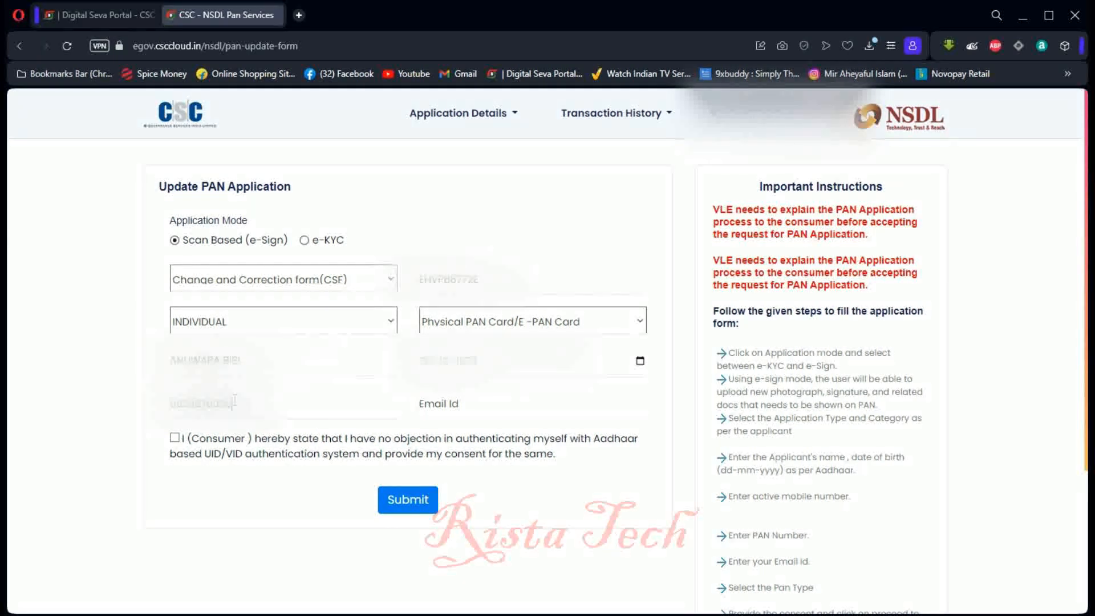
pyautogui.press('Tab')
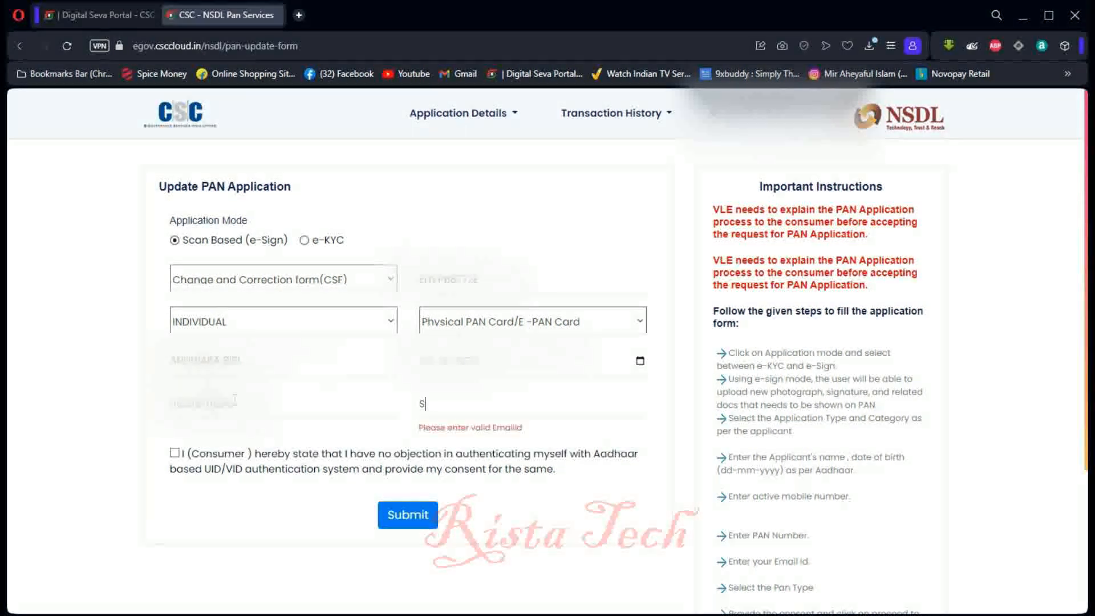
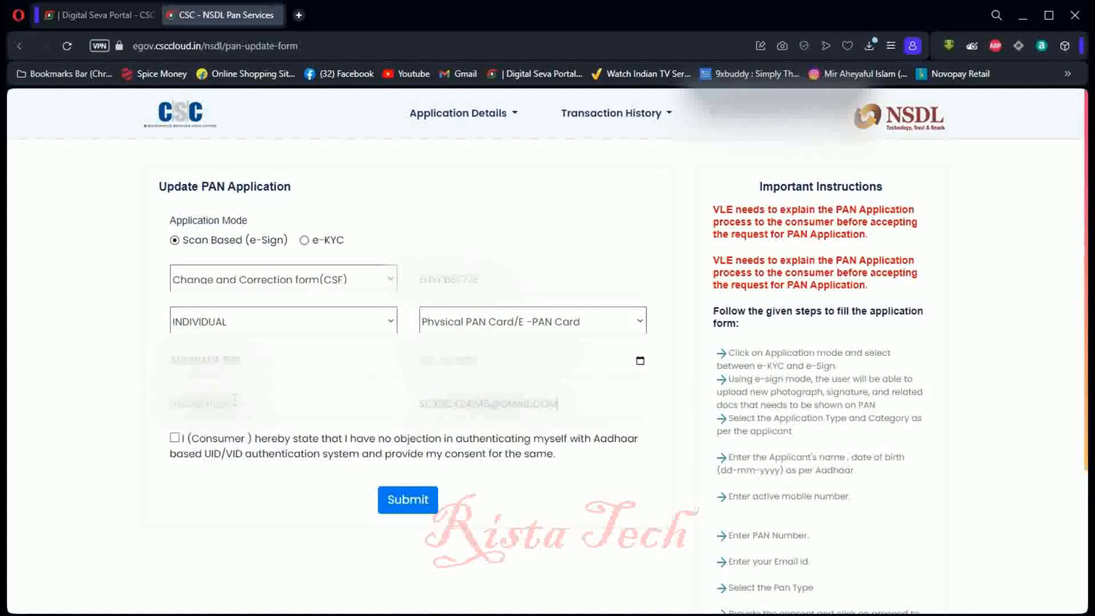
pyautogui.click(175, 438)
pyautogui.click(419, 498)
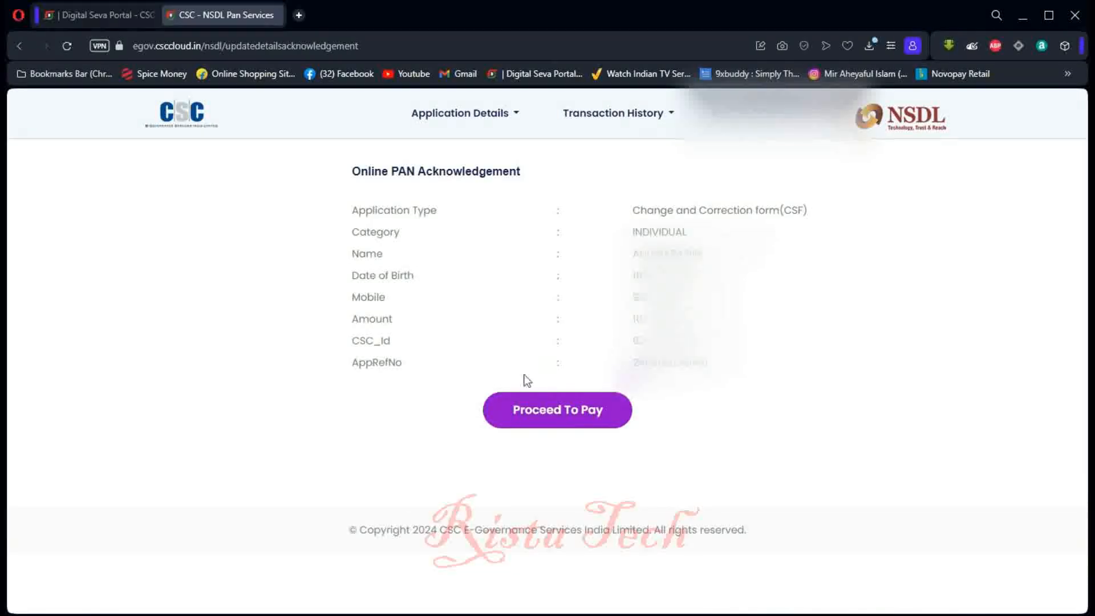
# Step: Pay the ₹97.12 fee from the CSC Wallet, validating with the wallet password and 6-digit PIN
pyautogui.click(544, 412)
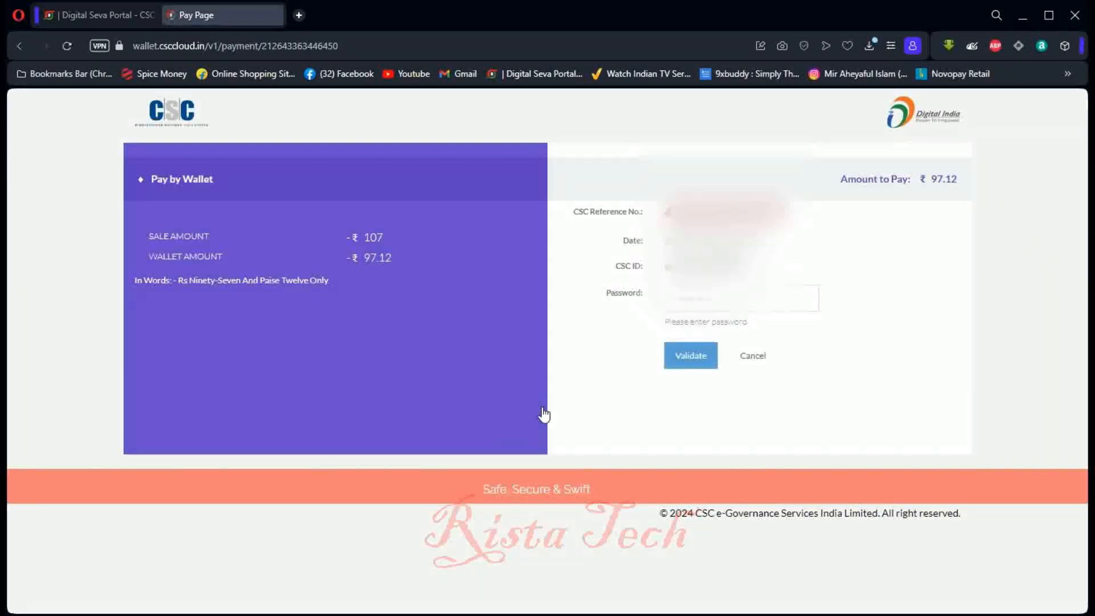
pyautogui.click(701, 298)
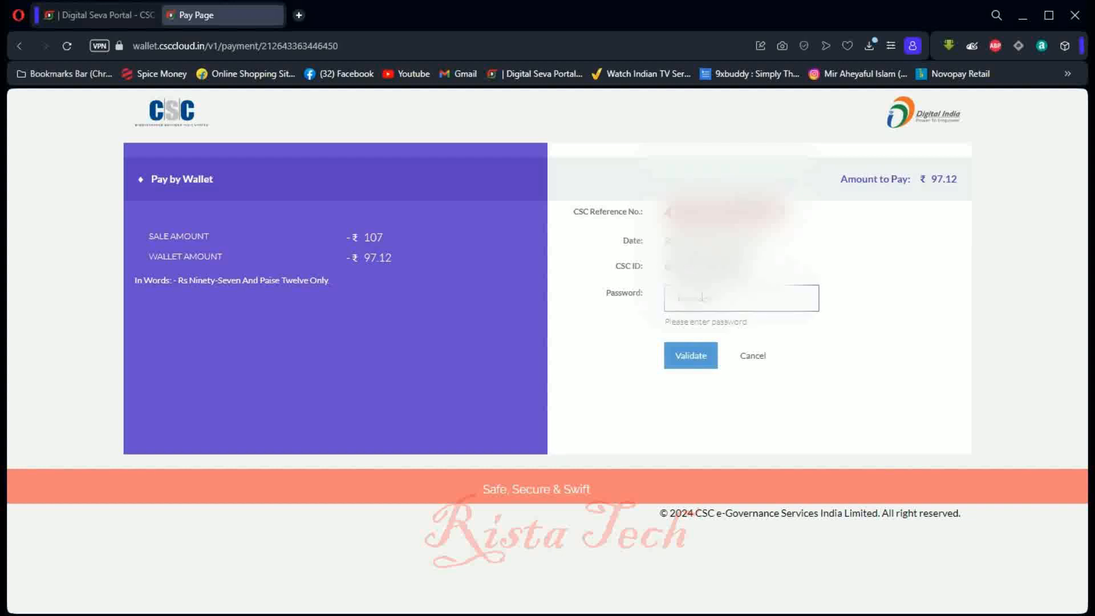
pyautogui.click(299, 16)
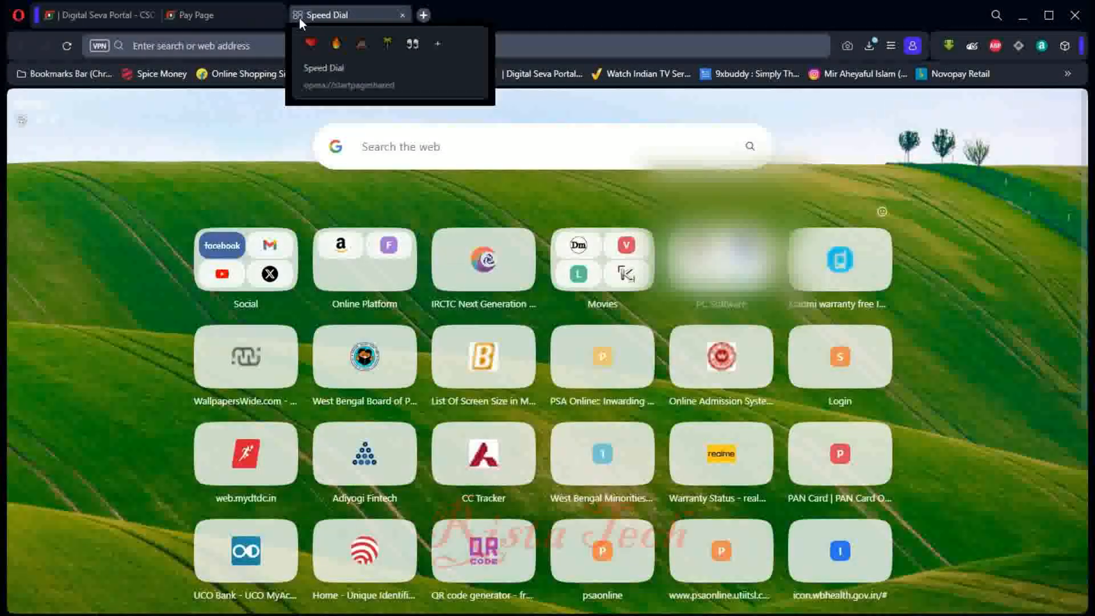
pyautogui.click(237, 16)
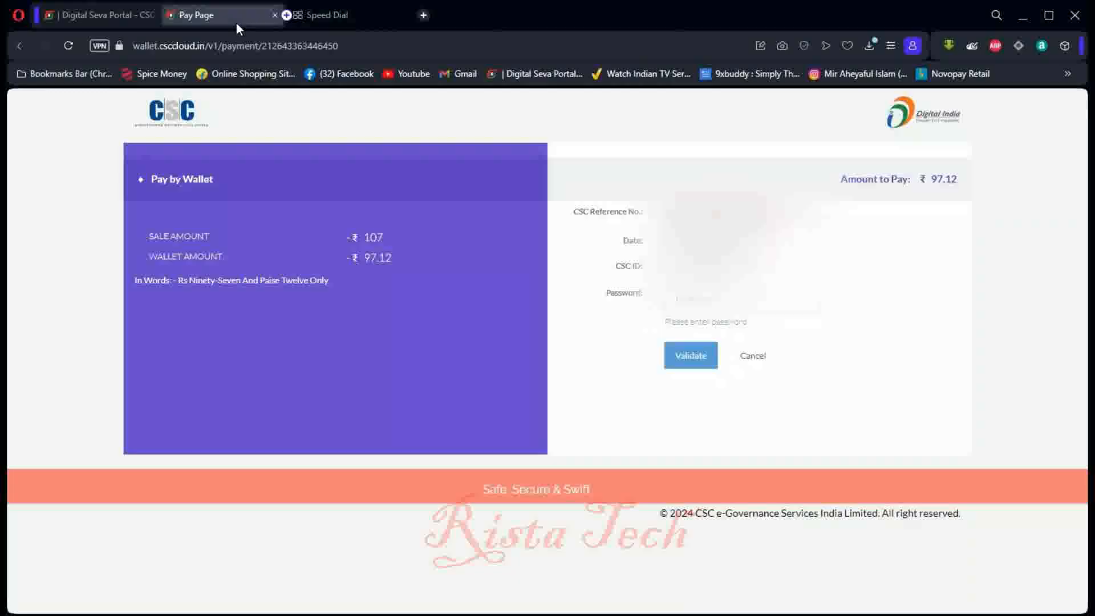
pyautogui.click(702, 303)
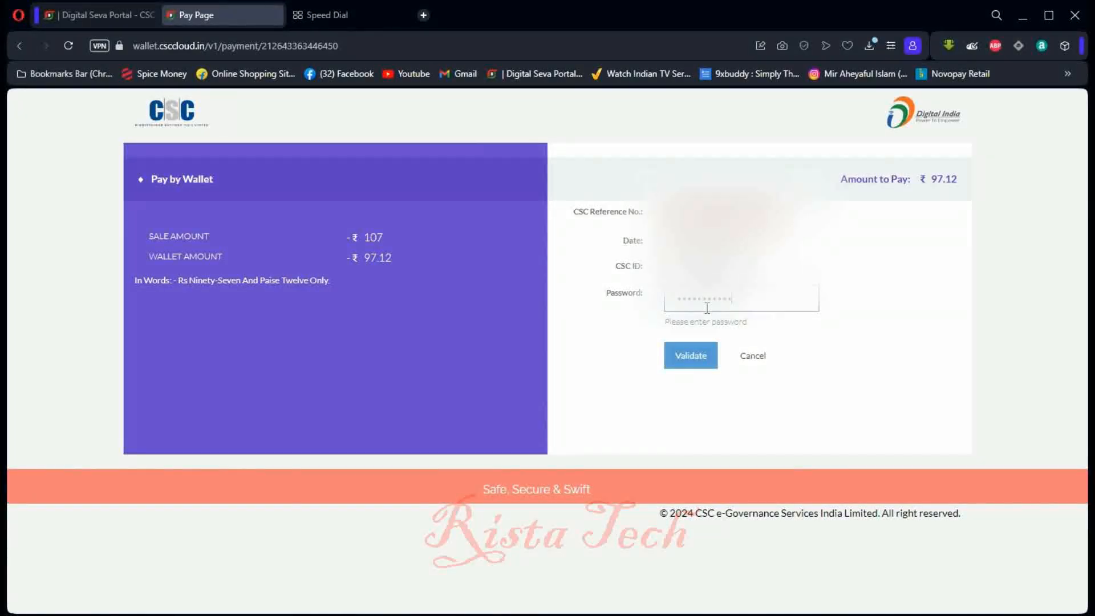
pyautogui.write('**')
pyautogui.click(696, 365)
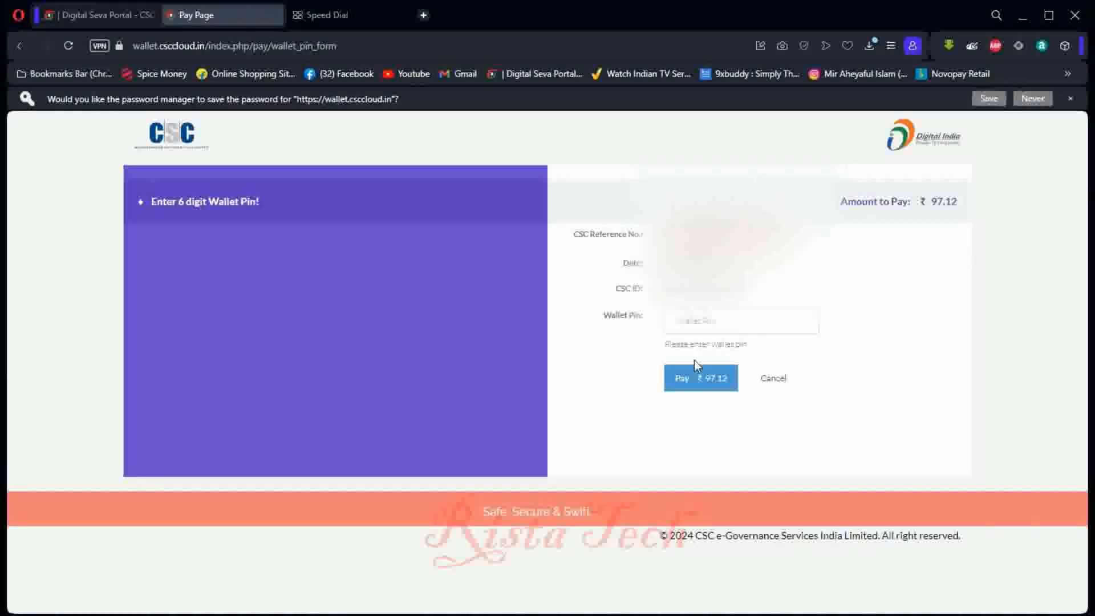
pyautogui.click(700, 326)
pyautogui.write('******')
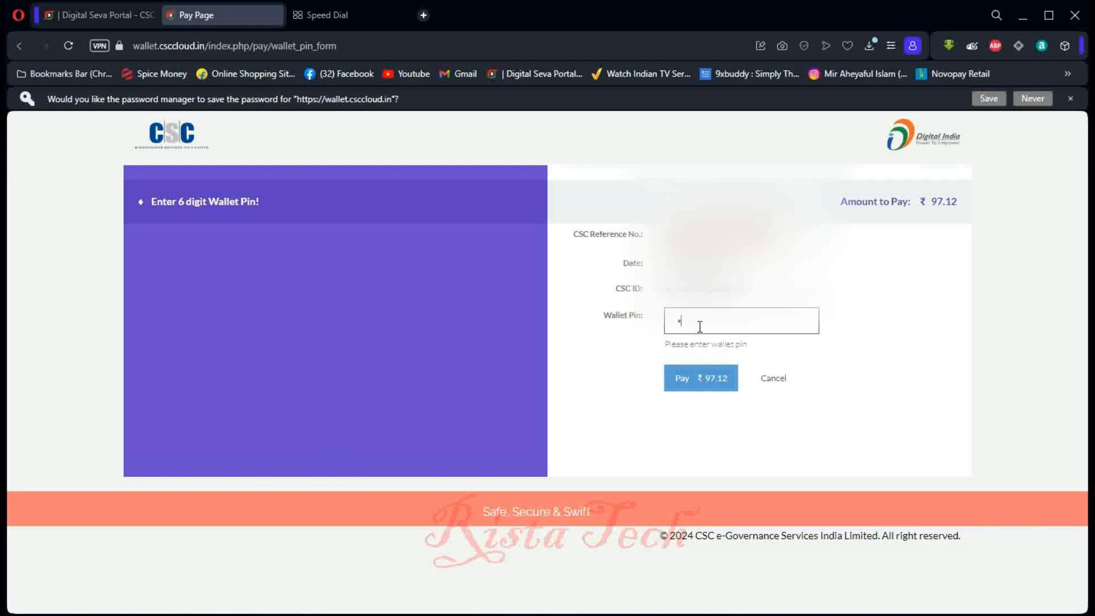
pyautogui.click(693, 385)
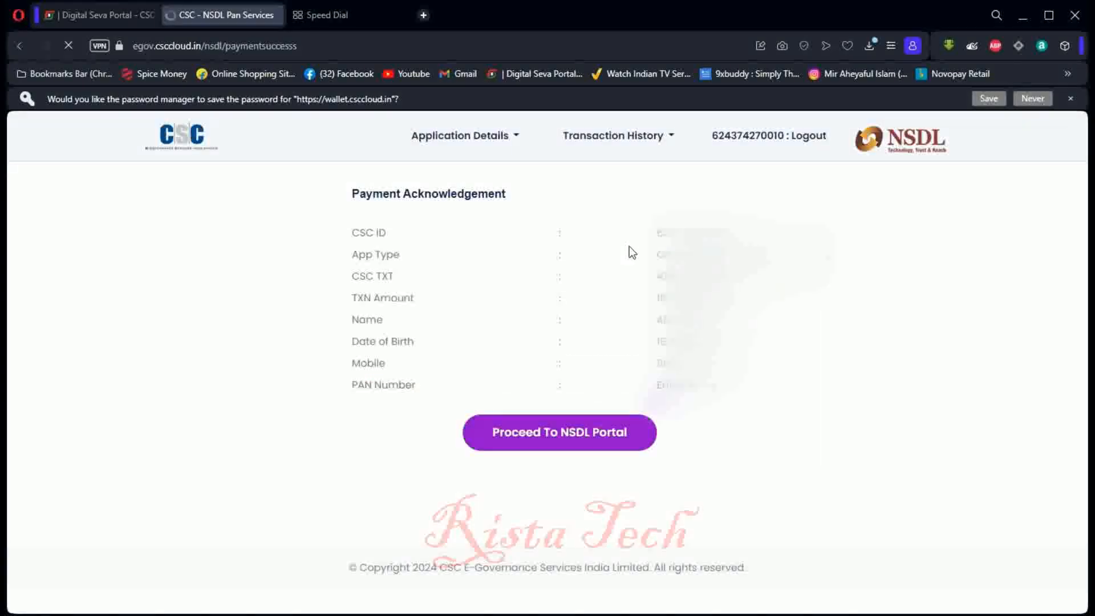
# Step: Continue to the NSDL portal, accept the location notice, and enter the agent's registered mobile number
pyautogui.click(565, 441)
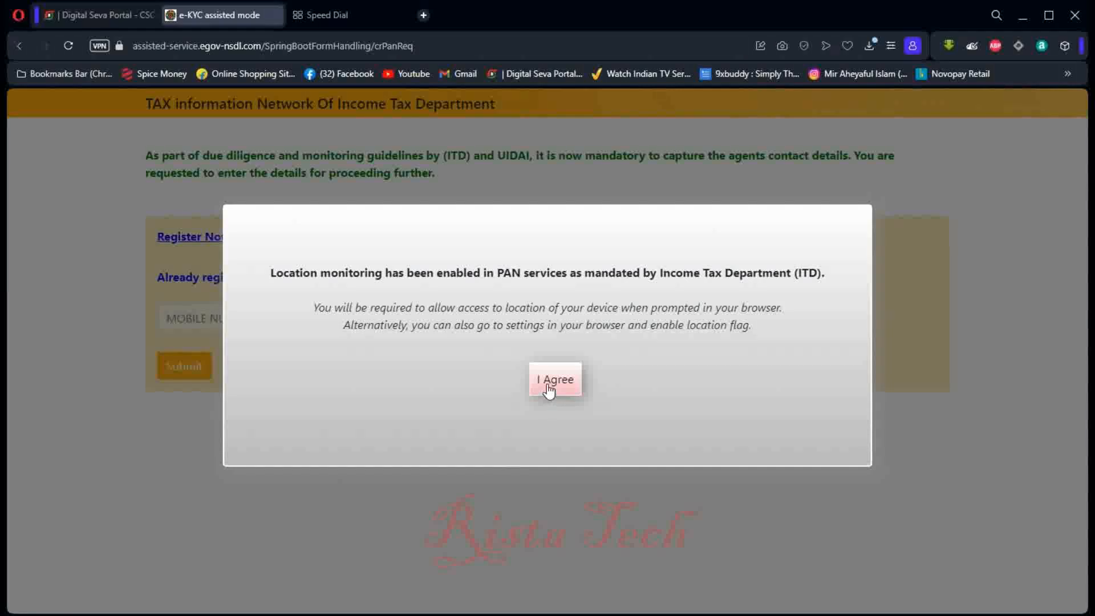
pyautogui.click(549, 391)
pyautogui.click(263, 328)
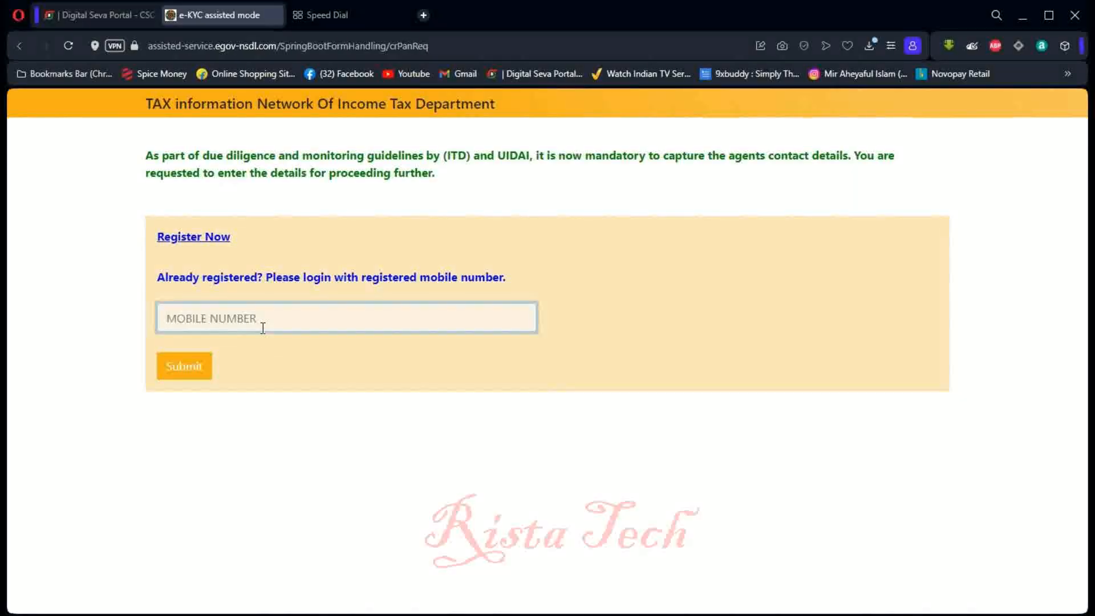
pyautogui.write('7')
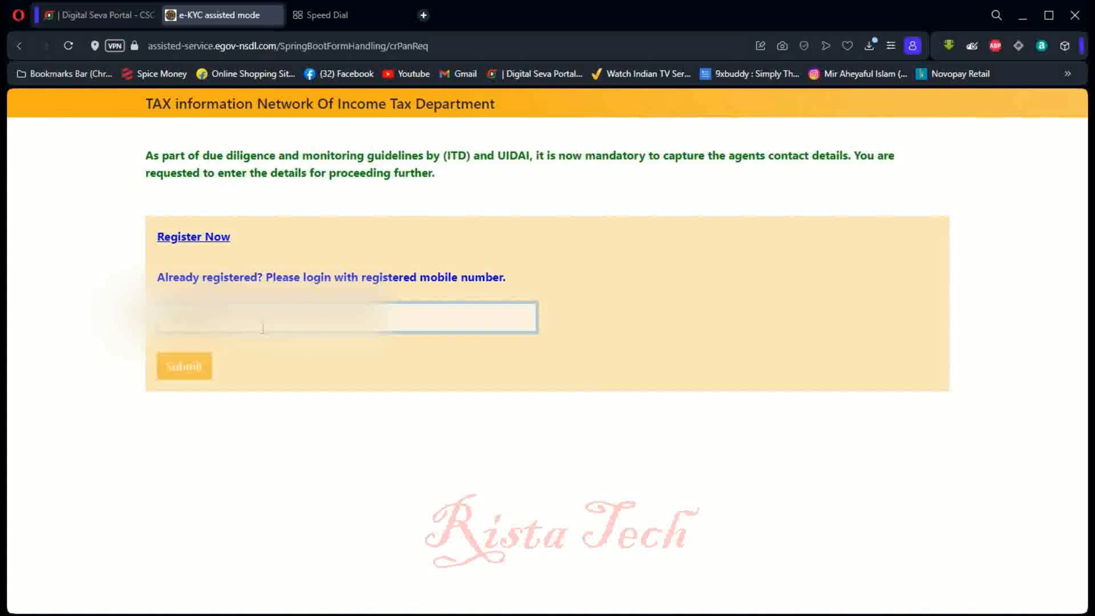
pyautogui.write('0')
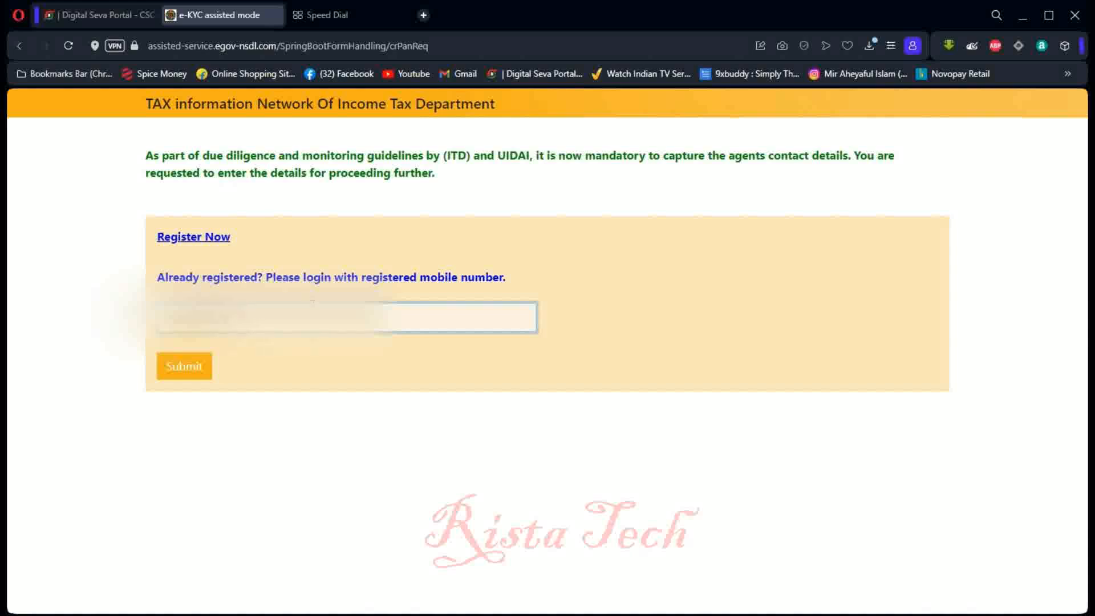
pyautogui.click(338, 363)
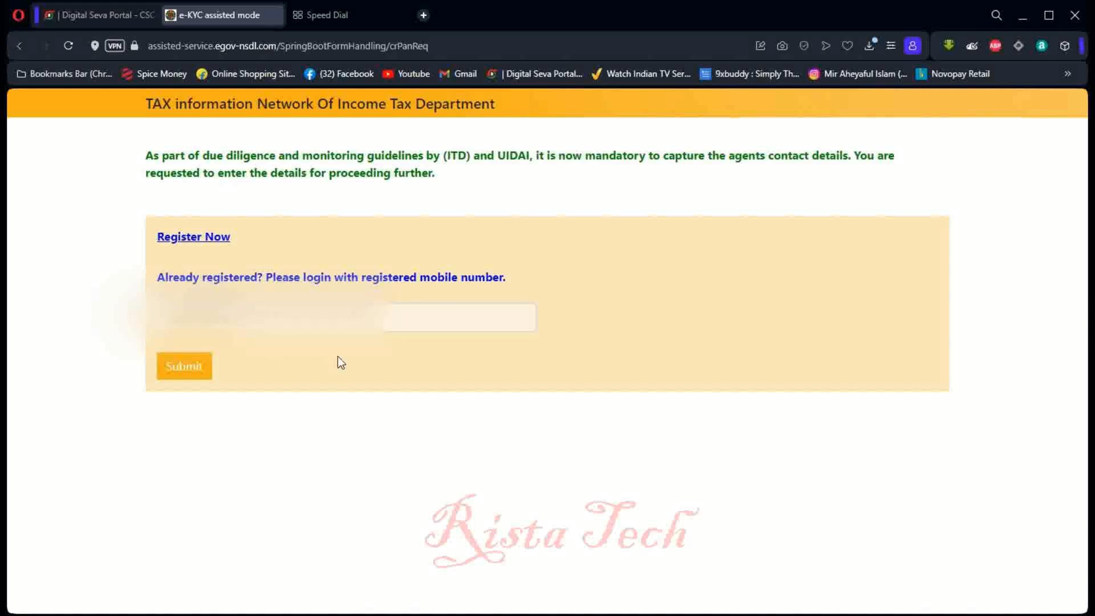
# Step: Submit the mobile login and, after the BCM004 failure, retry from the New PAN start page
pyautogui.click(197, 368)
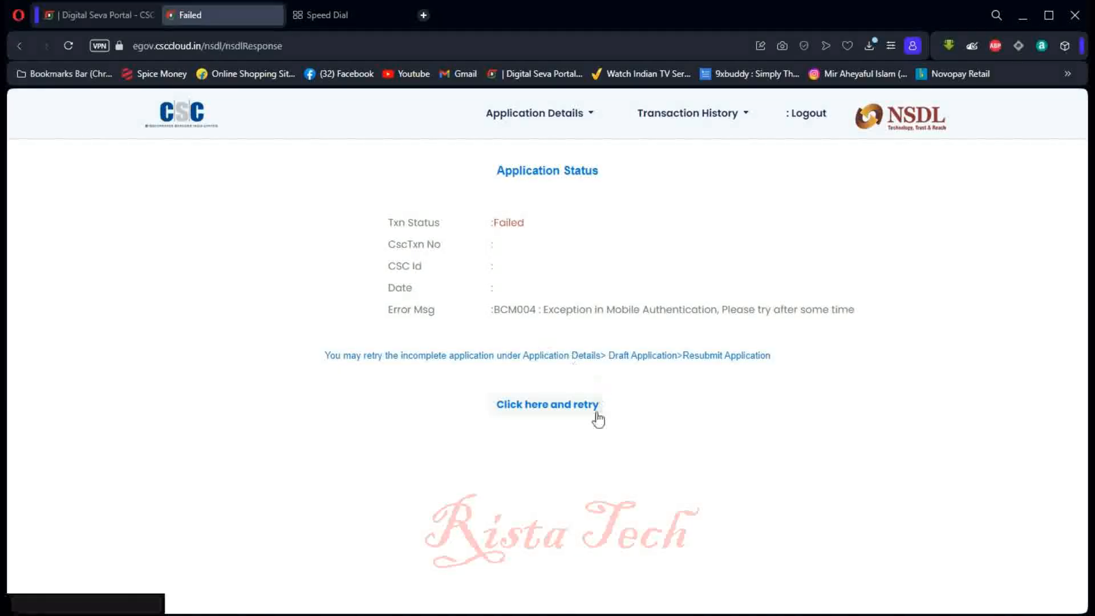
pyautogui.click(542, 406)
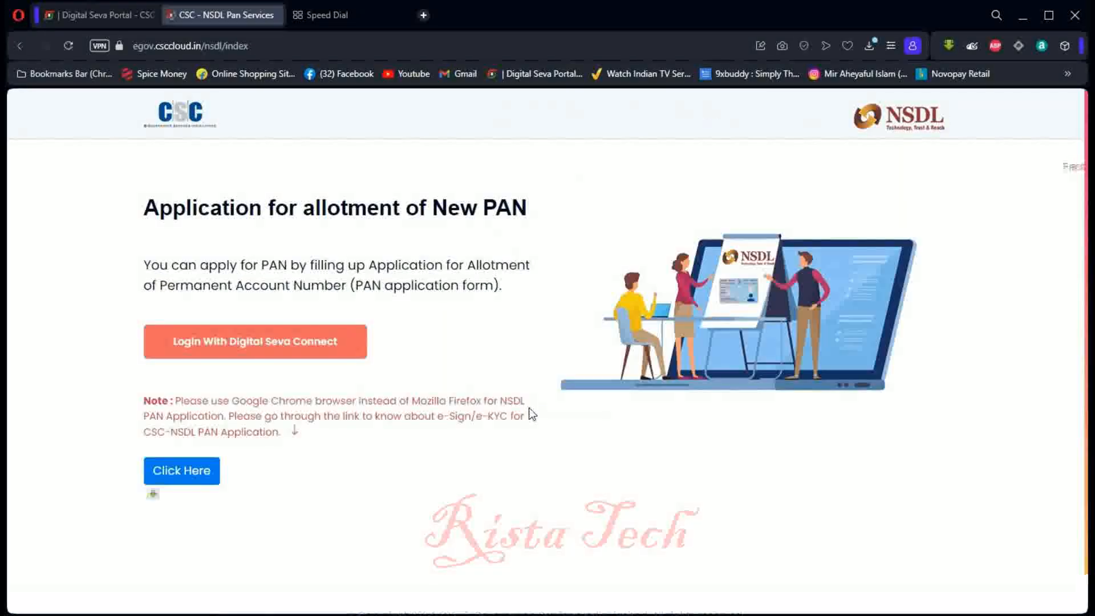
# Step: Sign in again, resubmit the pending draft application, and proceed from its acknowledgement to the NSDL portal
pyautogui.click(277, 341)
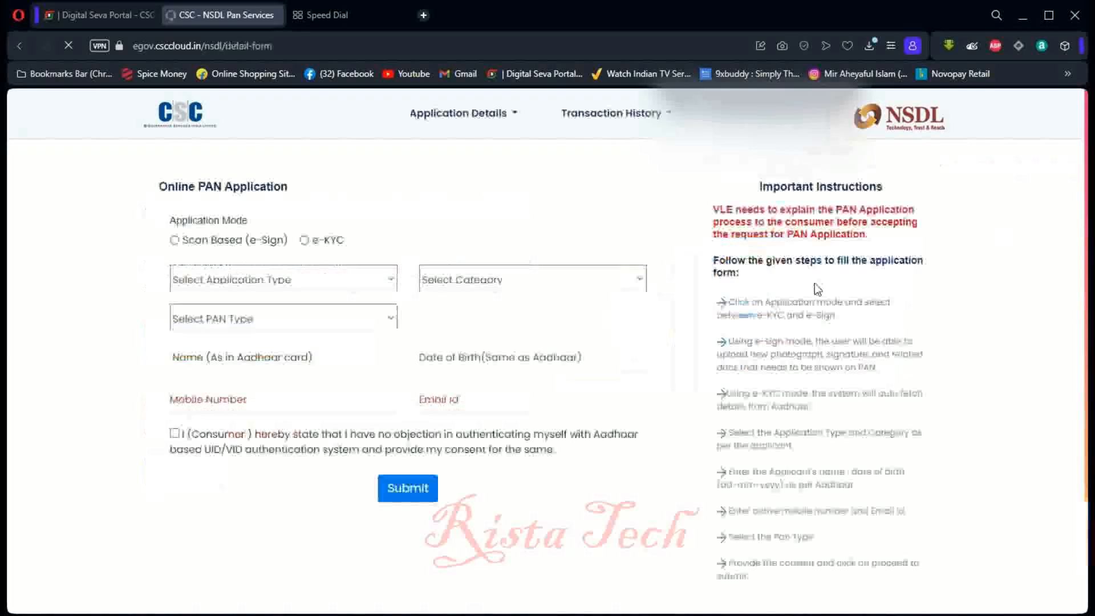
pyautogui.click(461, 121)
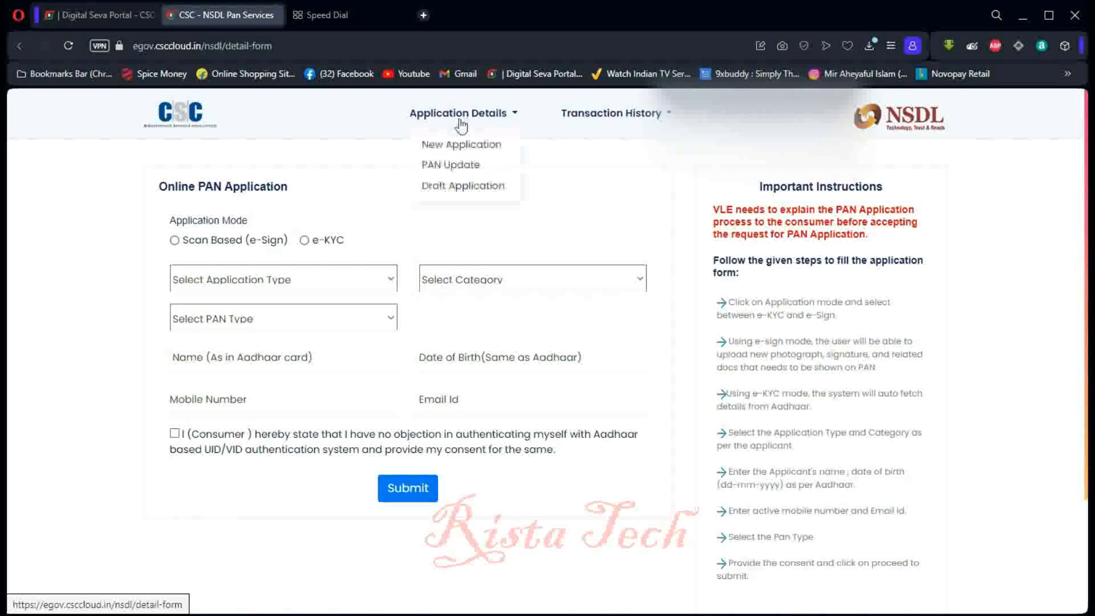
pyautogui.click(461, 186)
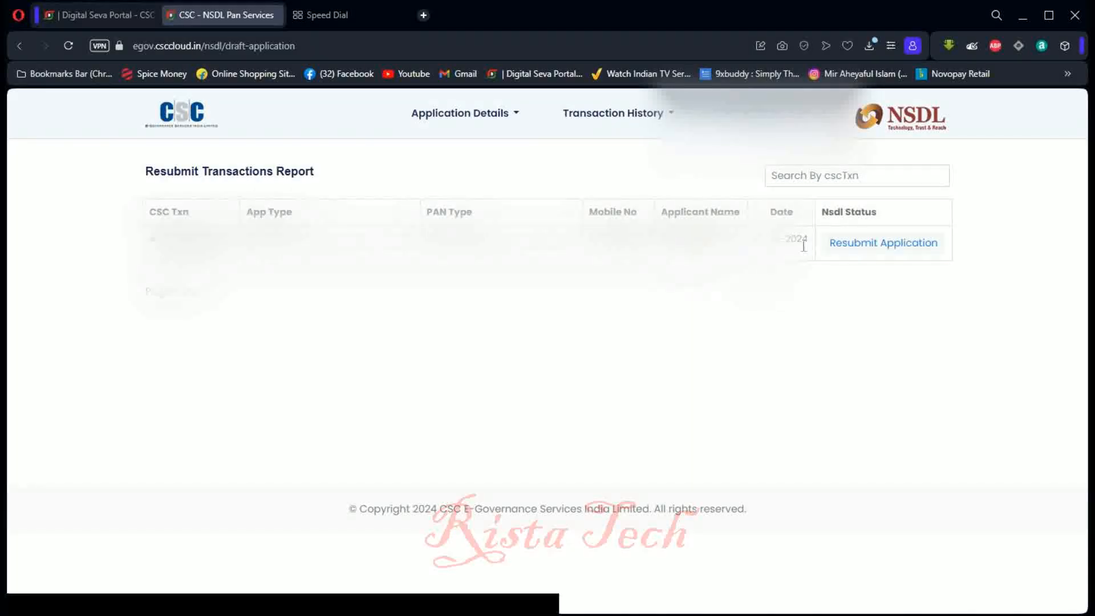
pyautogui.click(845, 251)
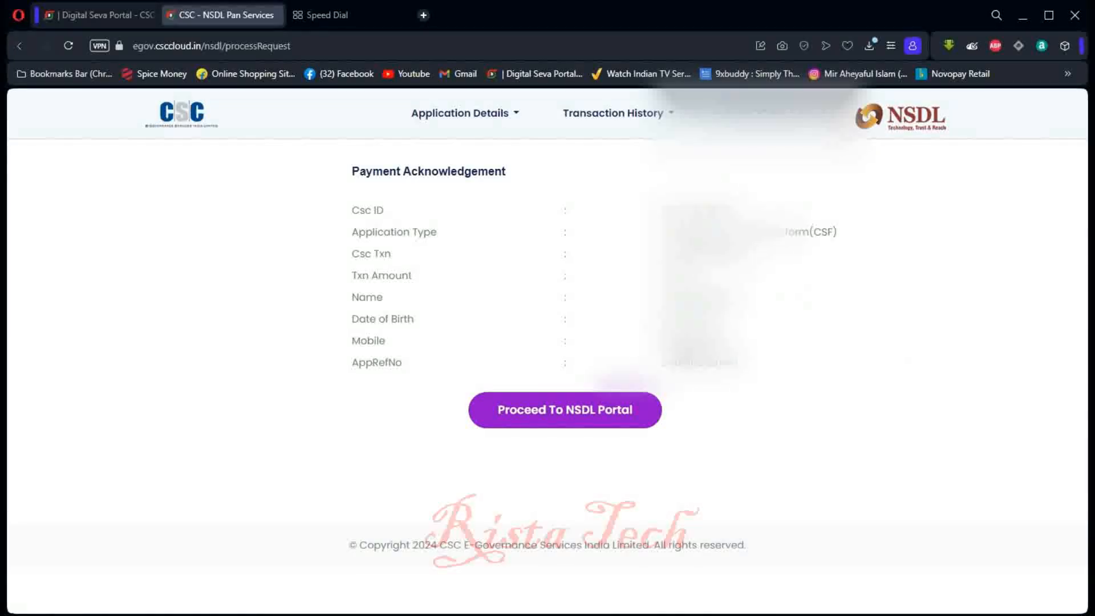
pyautogui.click(566, 416)
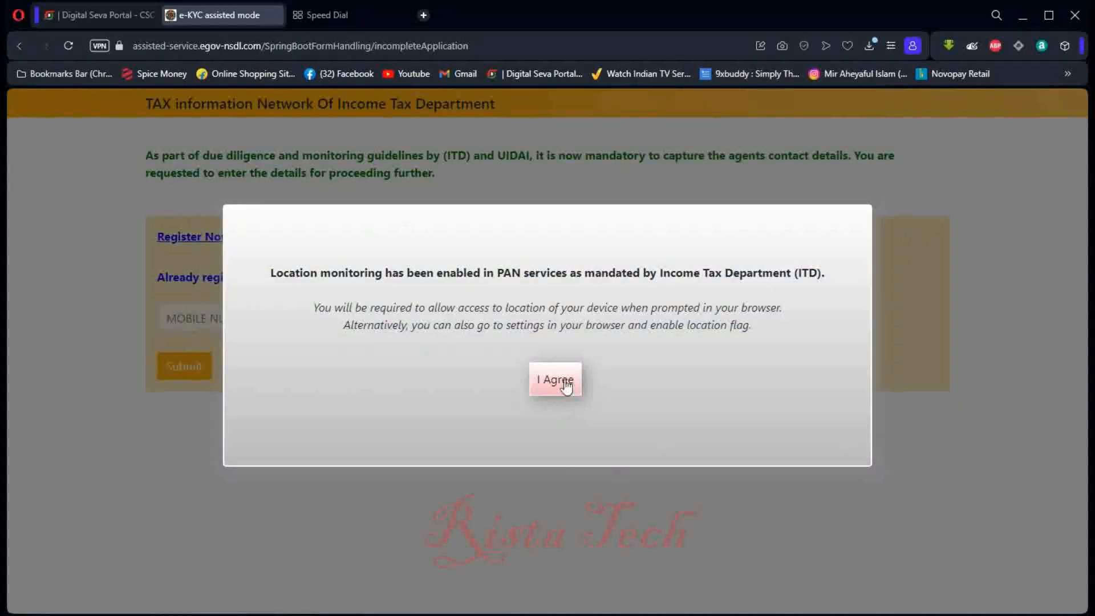
# Step: Accept the location notice, log in with the registered mobile number, and verify the received six-digit OTP
pyautogui.click(558, 380)
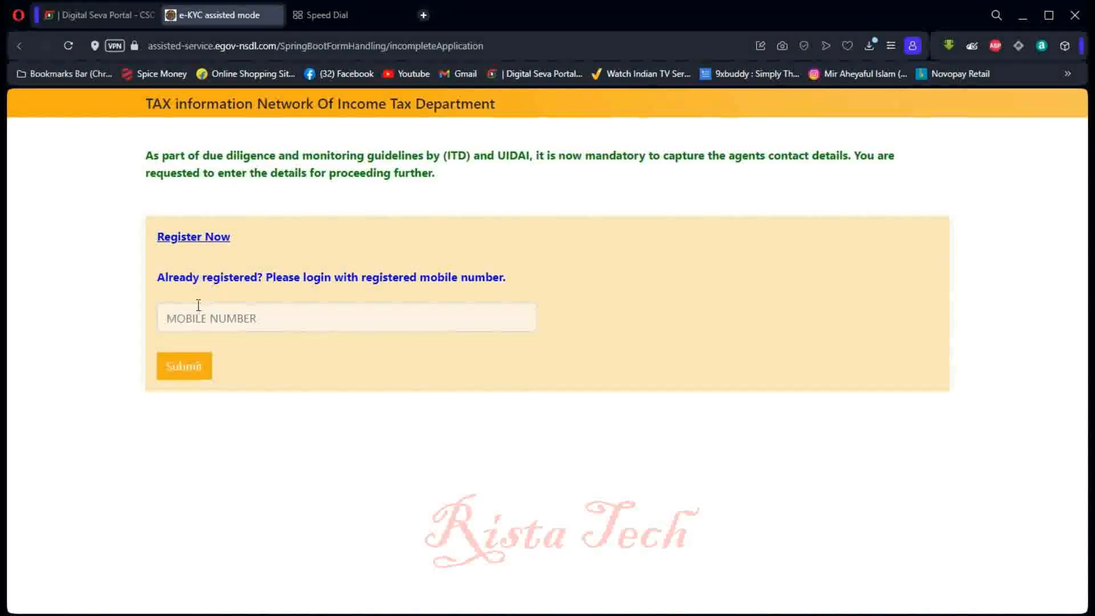
pyautogui.click(199, 306)
pyautogui.write('781')
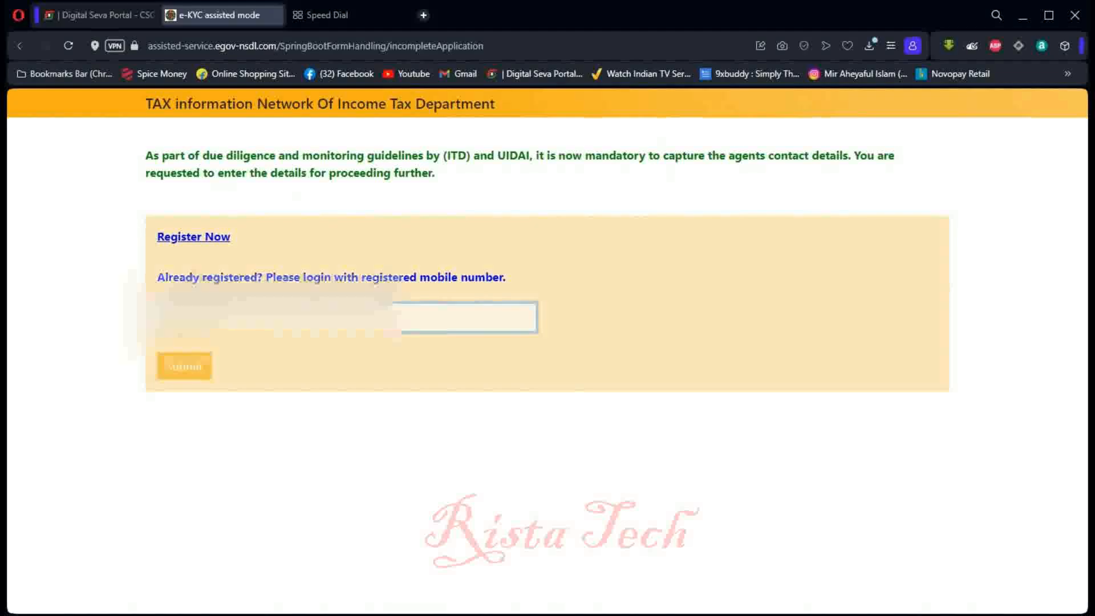
pyautogui.write('*******')
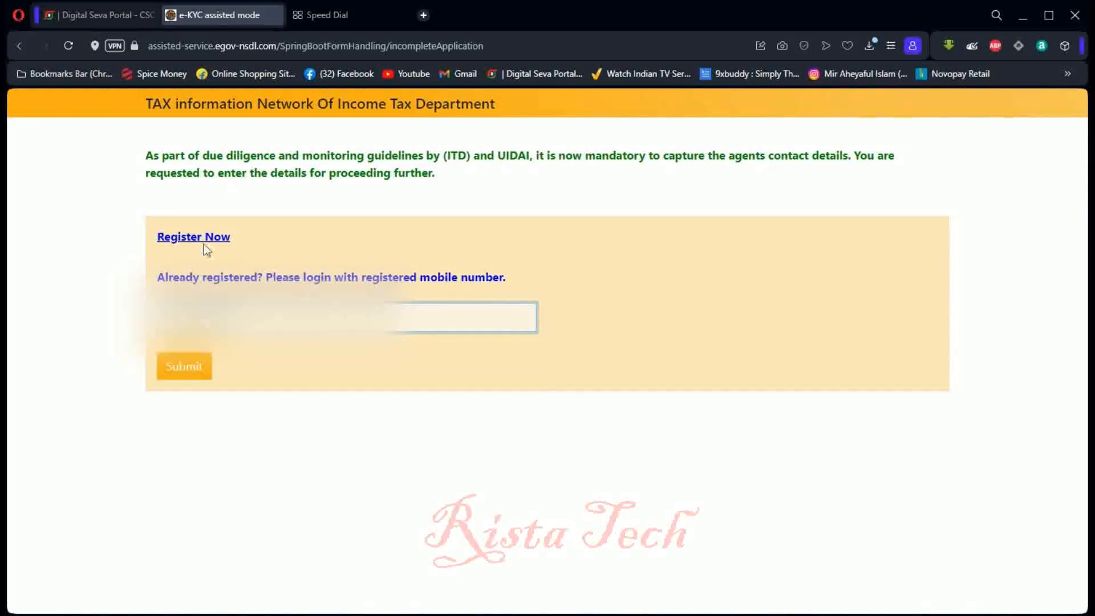
pyautogui.click(183, 377)
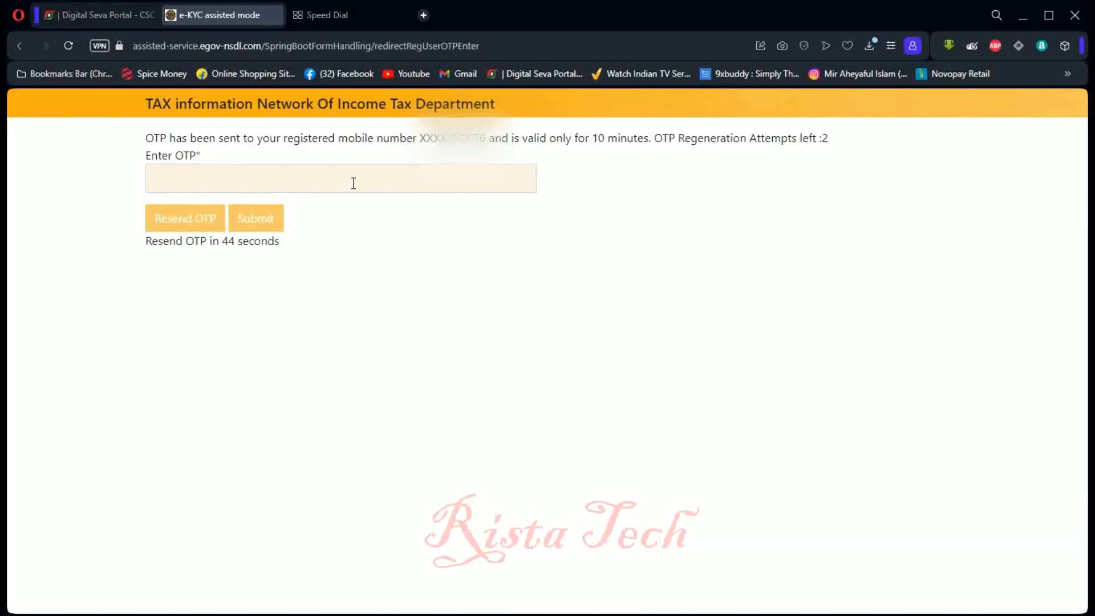
pyautogui.click(353, 183)
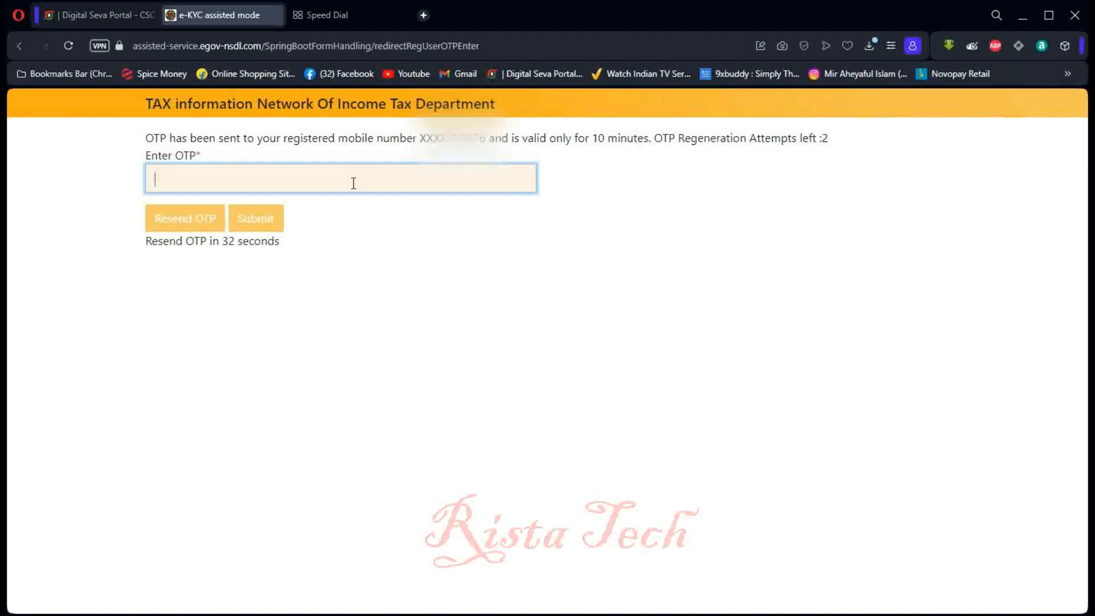
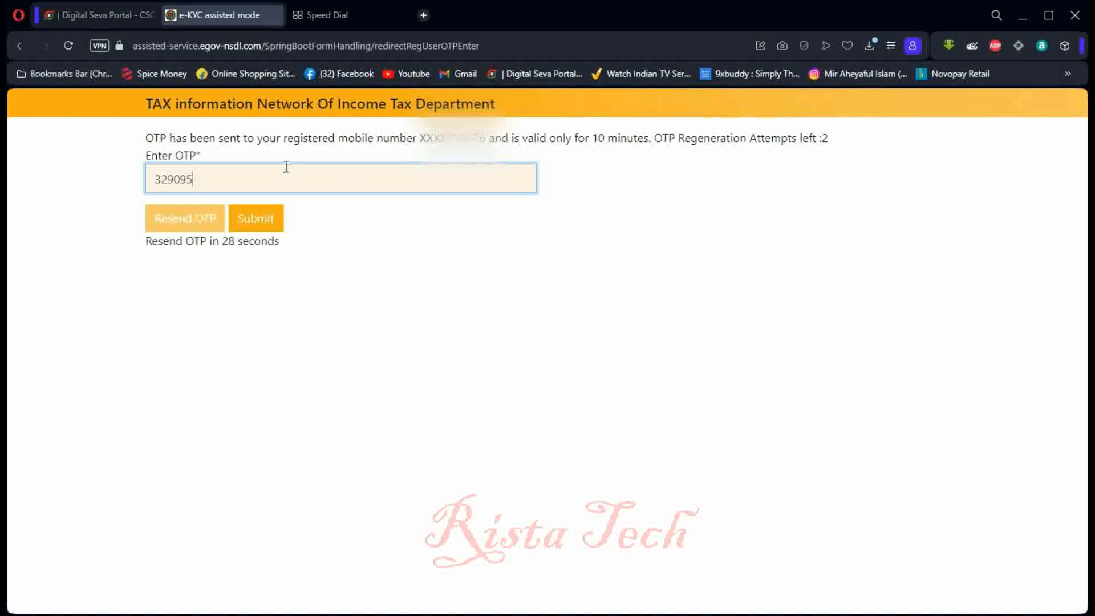
pyautogui.click(261, 219)
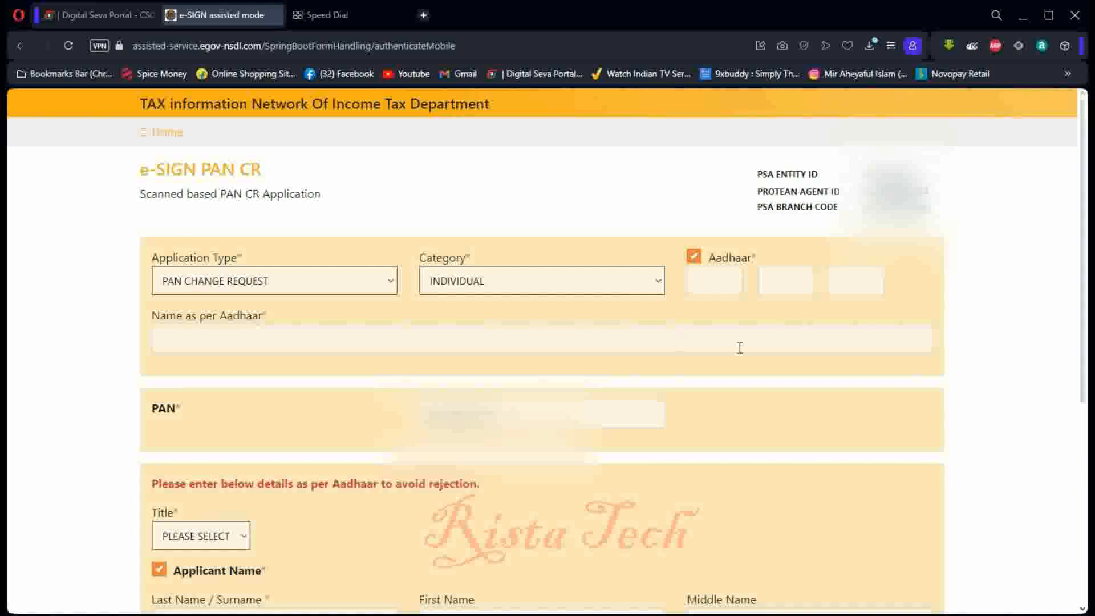
# Step: Enter the applicant's Aadhaar number and name as per Aadhaar, set Title to SMT, and submit
pyautogui.click(721, 281)
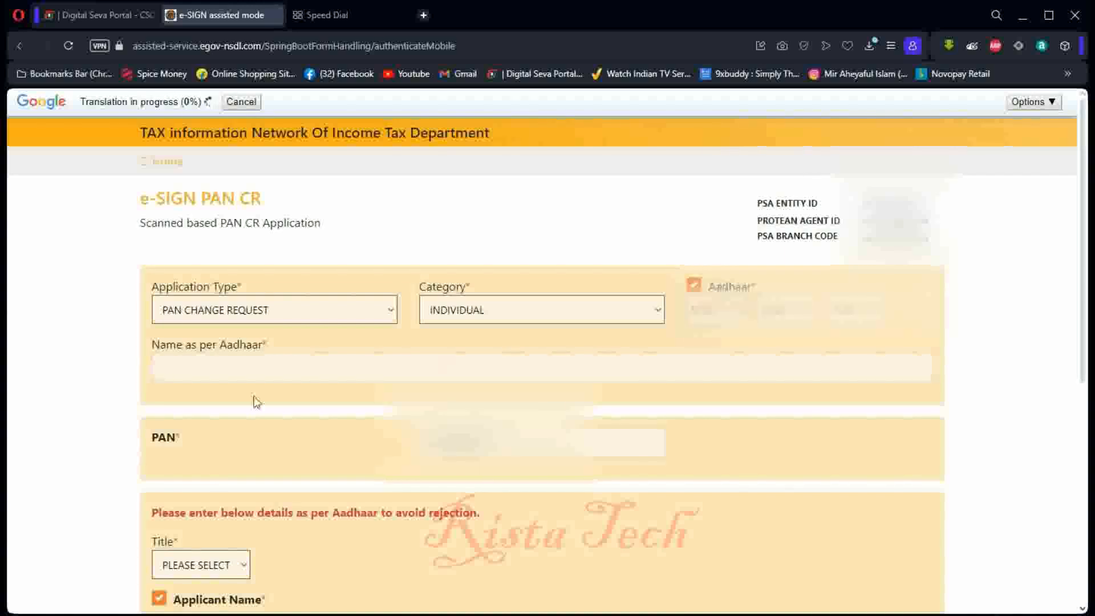
pyautogui.click(244, 376)
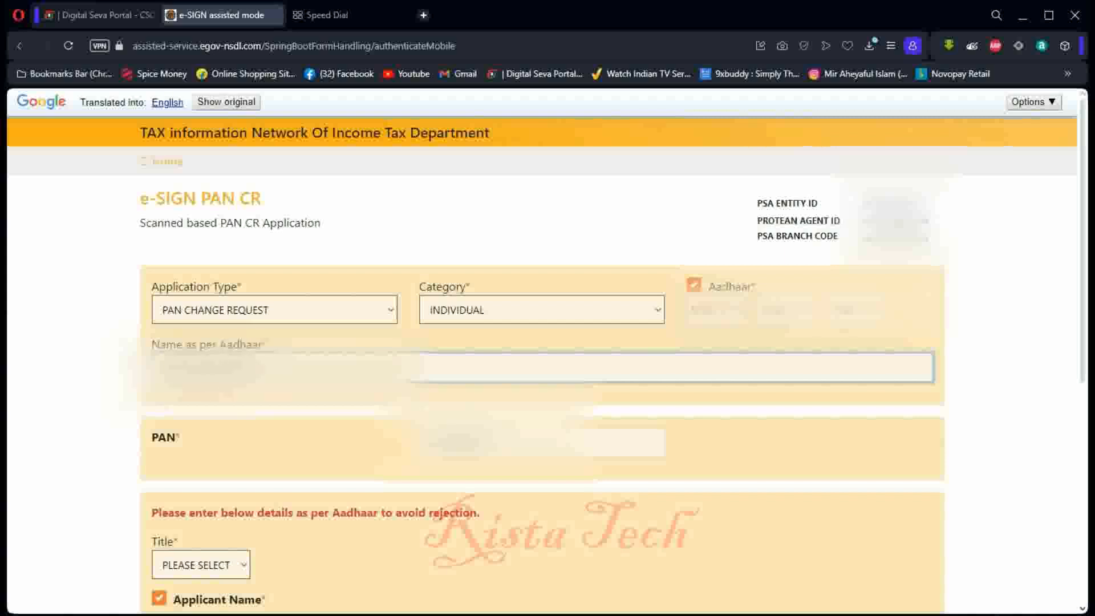
pyautogui.scroll(-4, 508, 372)
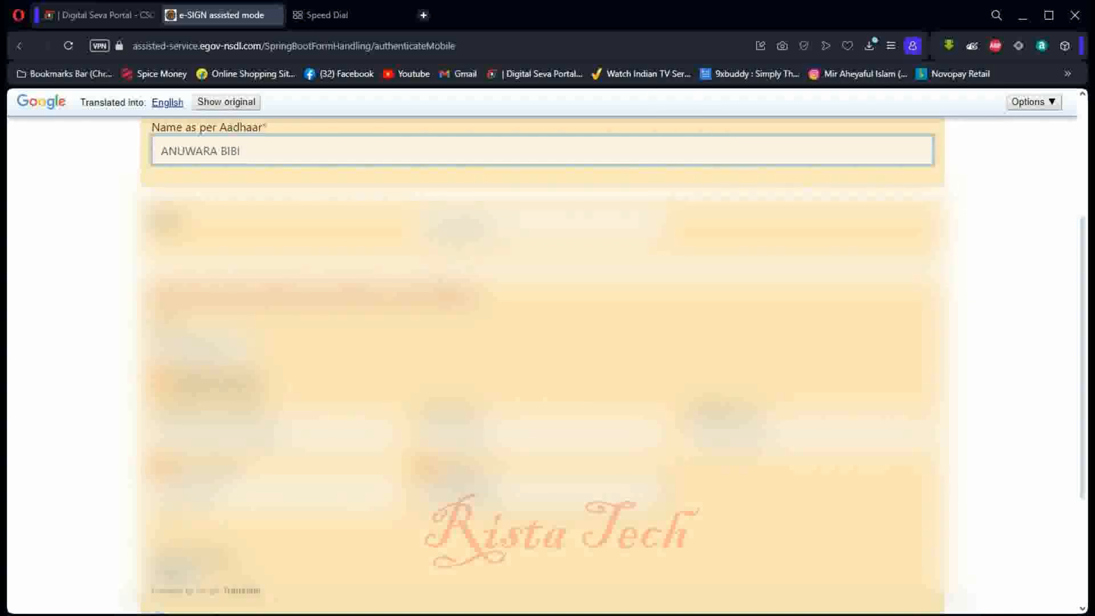
pyautogui.press('Tab')
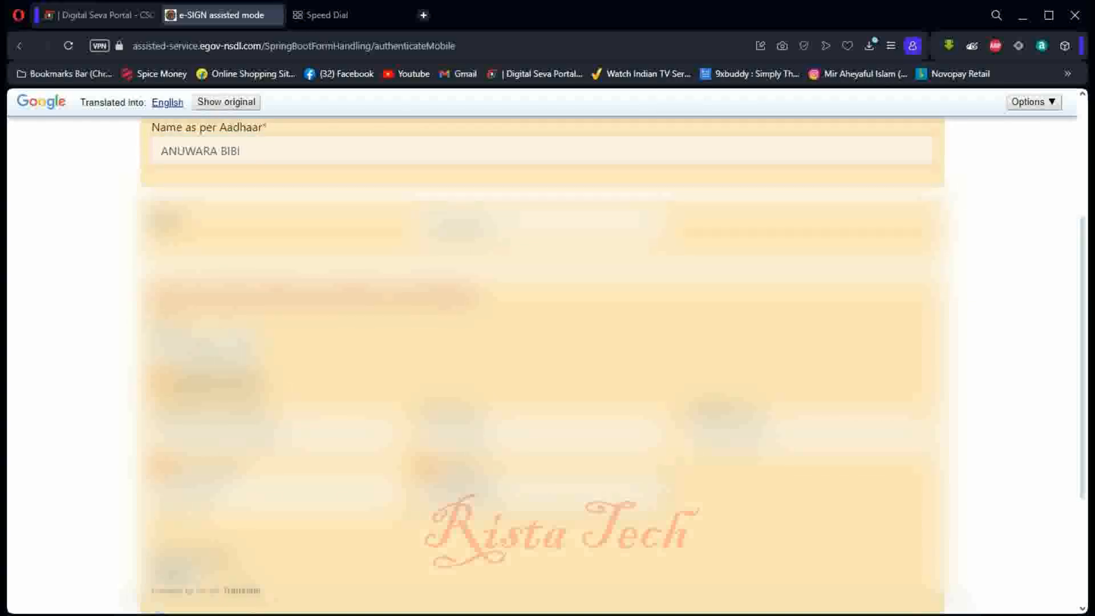
pyautogui.scroll(-2, 542, 366)
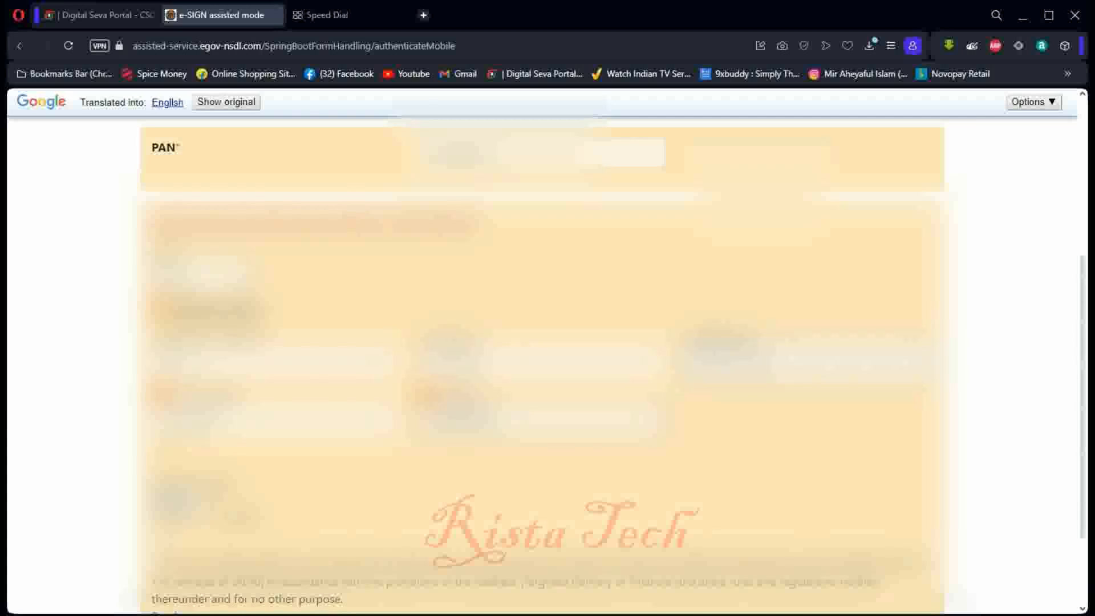
pyautogui.press('Tab')
pyautogui.scroll(-3, 547, 366)
pyautogui.press('Tab')
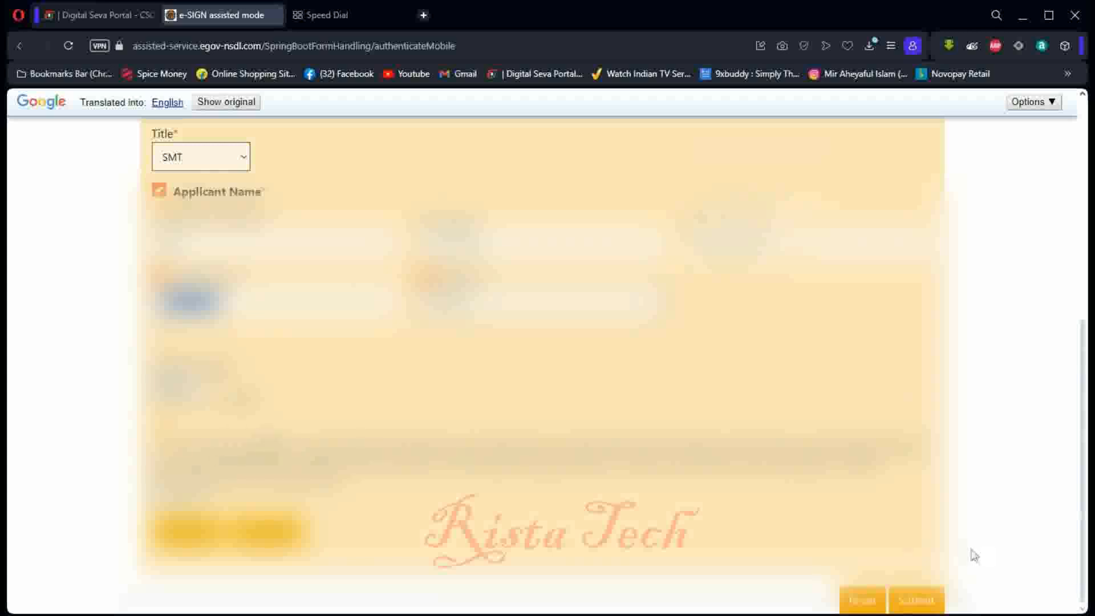
pyautogui.click(919, 601)
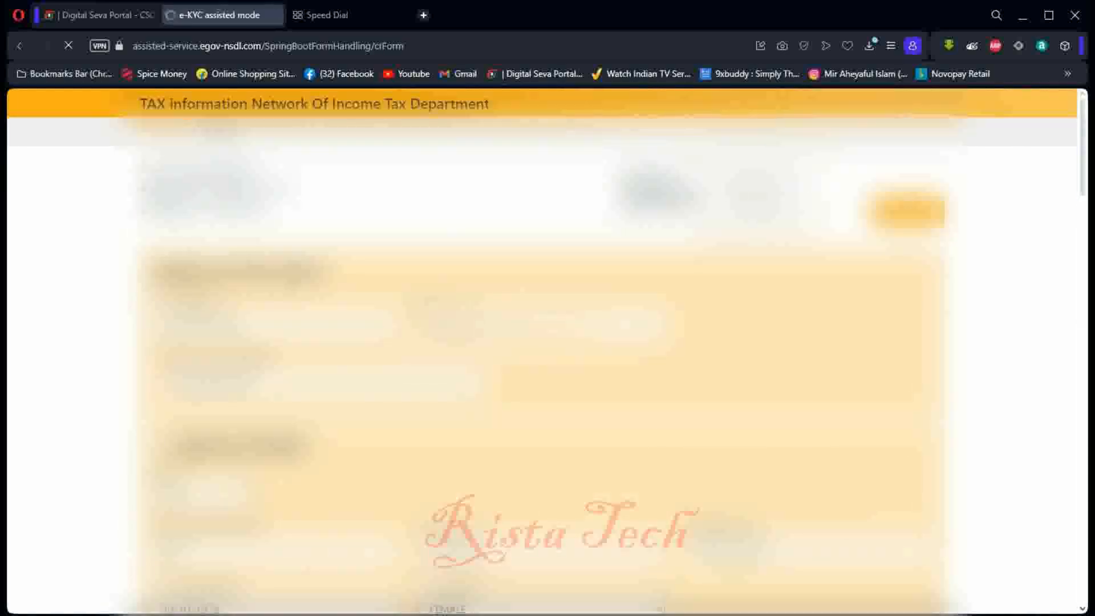
# Step: Review the form and advance to the Parents Details step
pyautogui.scroll(-3, 548, 343)
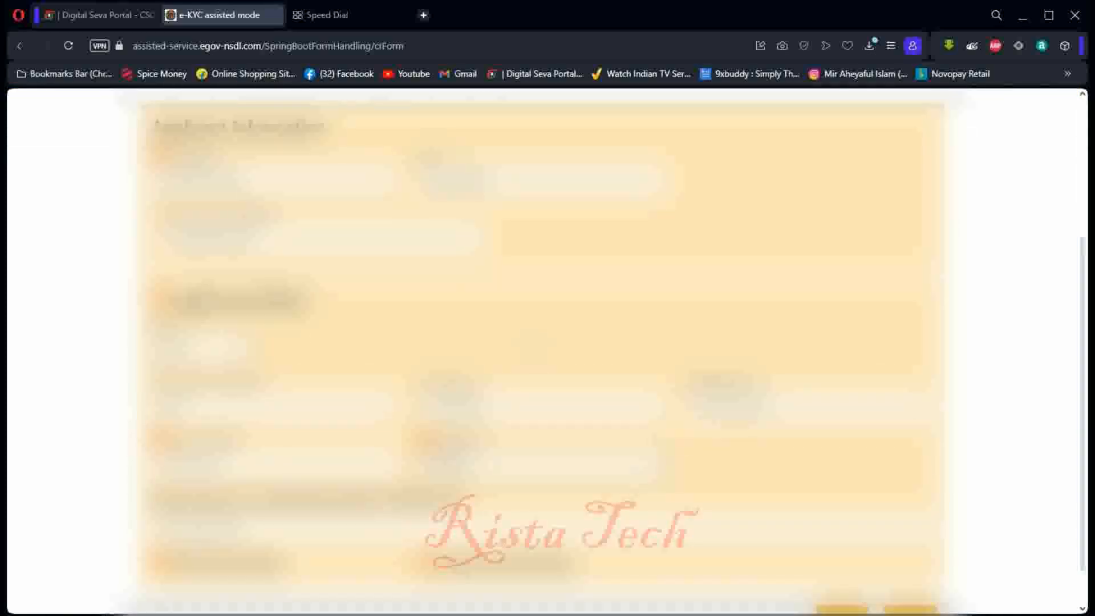
pyautogui.scroll(-1, 548, 342)
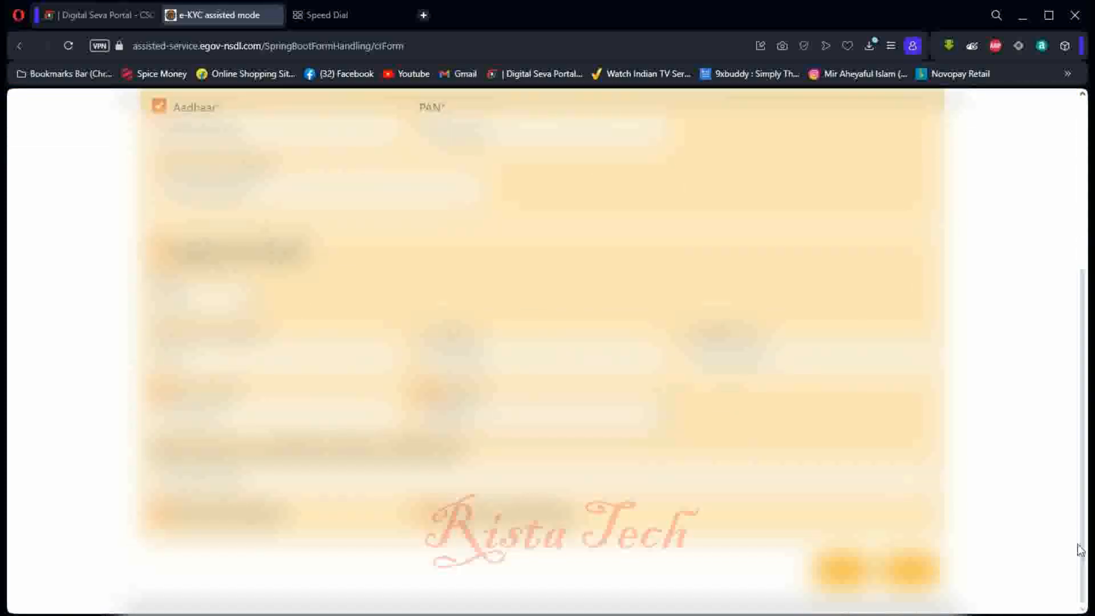
pyautogui.scroll(6, 953, 530)
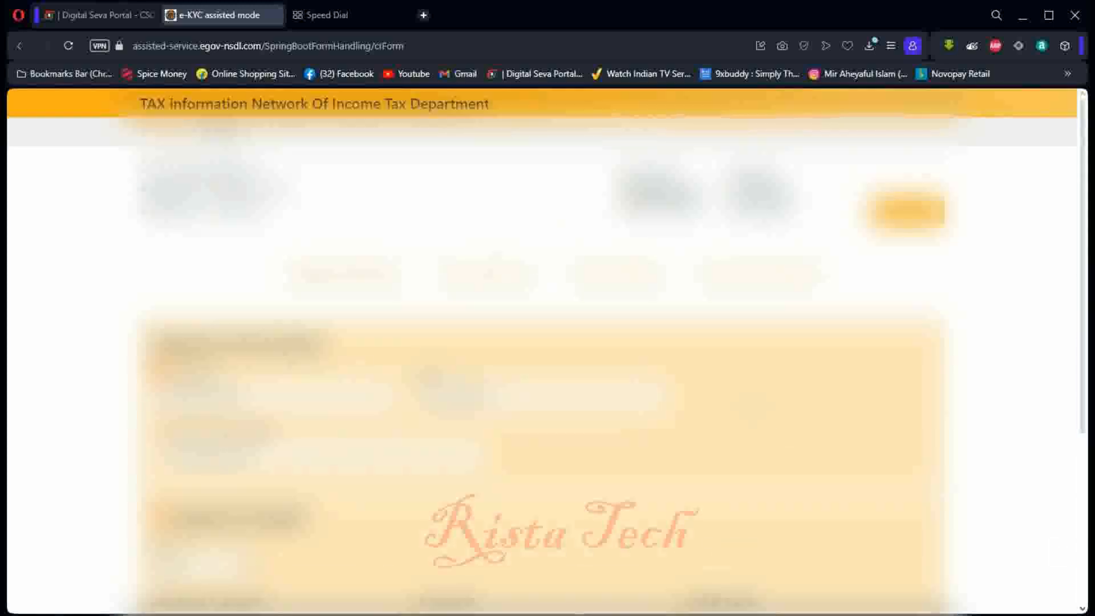
pyautogui.scroll(-6, 953, 531)
pyautogui.click(844, 571)
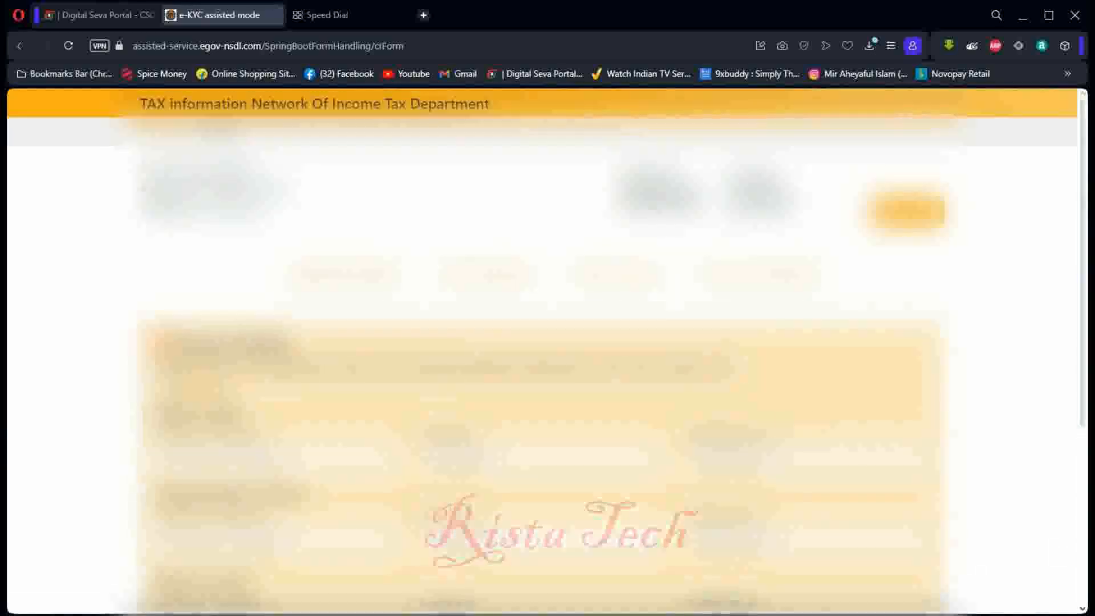
pyautogui.scroll(-3, 444, 372)
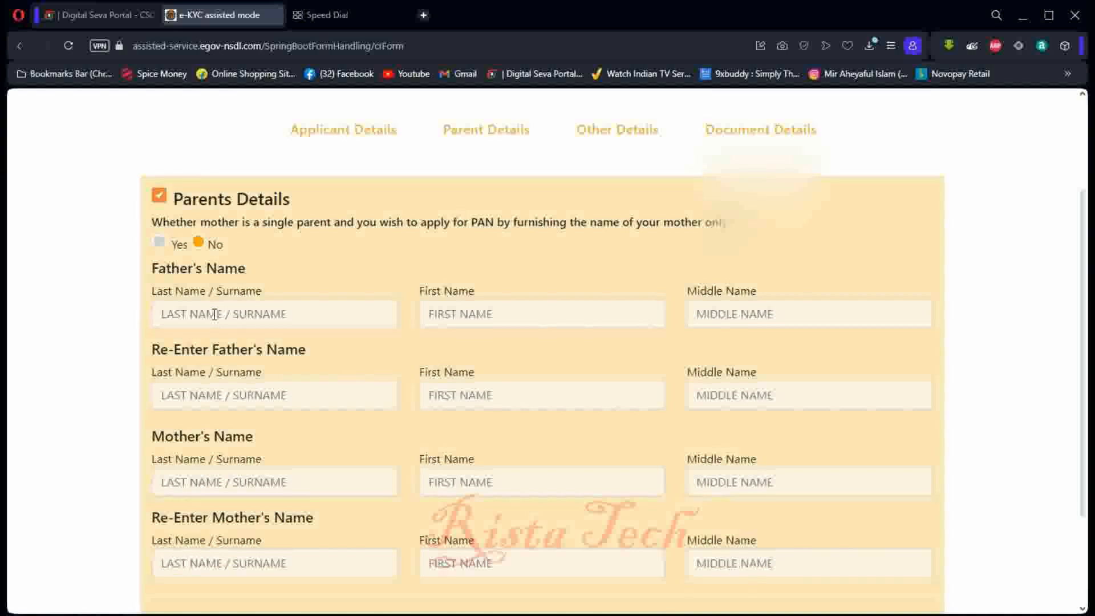
# Step: Re-enter the father's name fields, pass the mother's name entries, and move to the next section
pyautogui.click(214, 314)
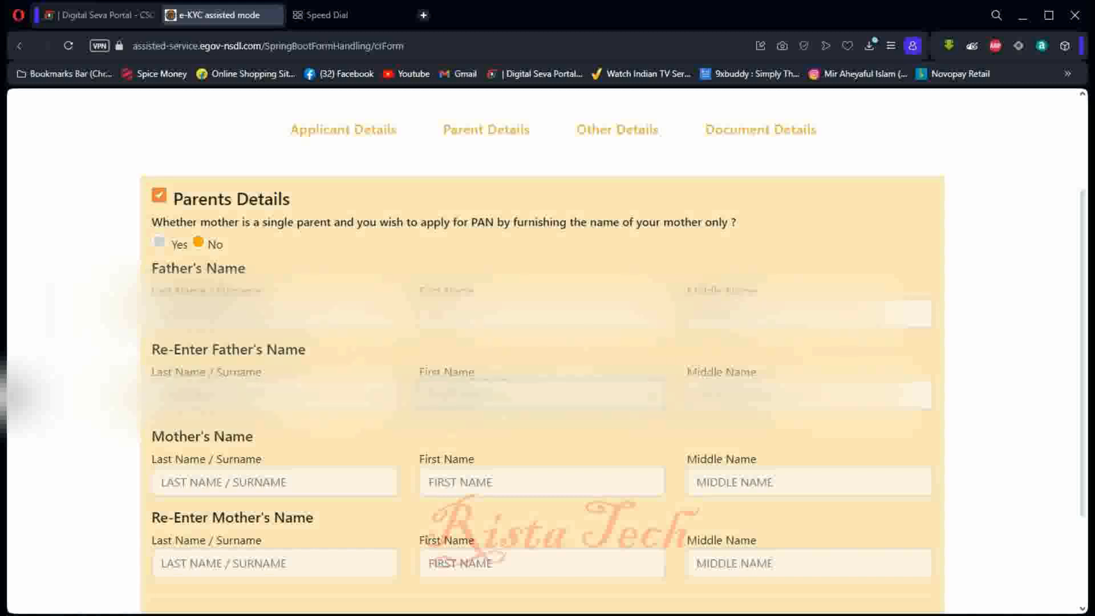
pyautogui.press('Tab')
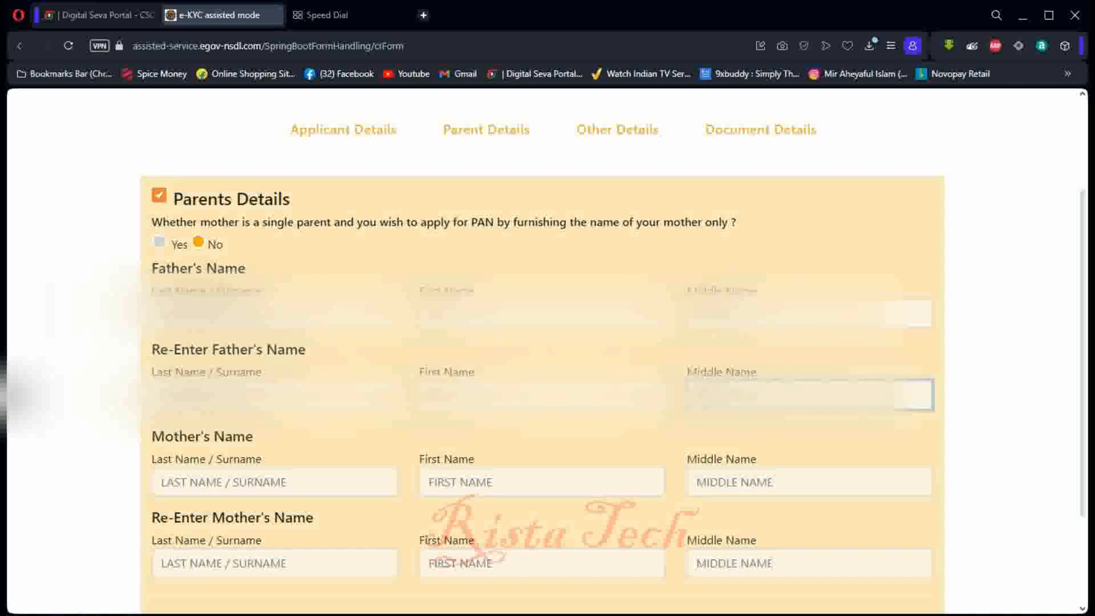
pyautogui.press('Tab')
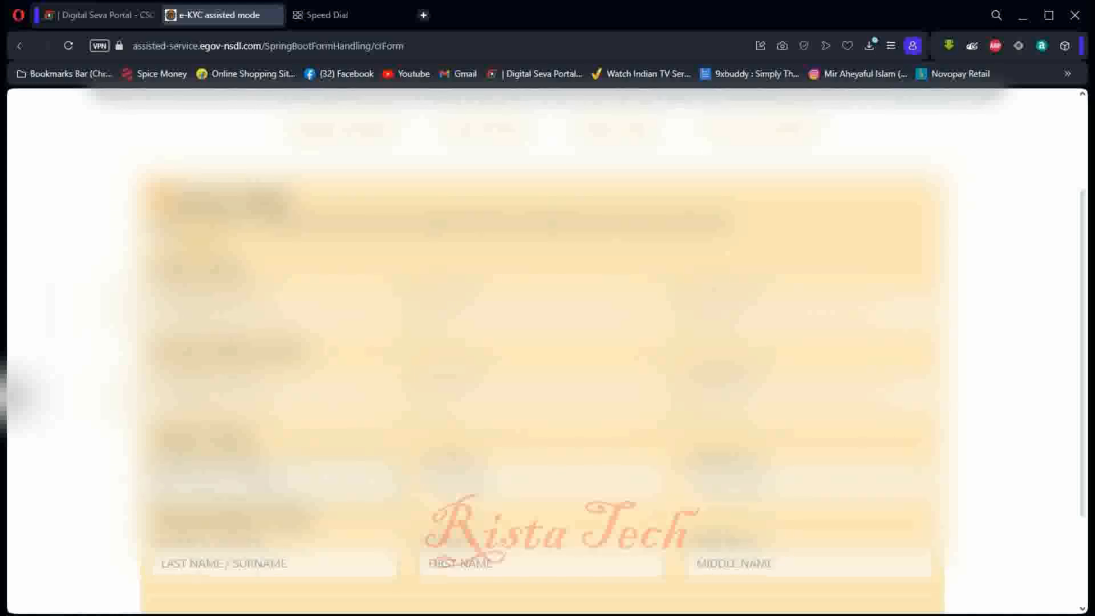
pyautogui.scroll(-5, 548, 342)
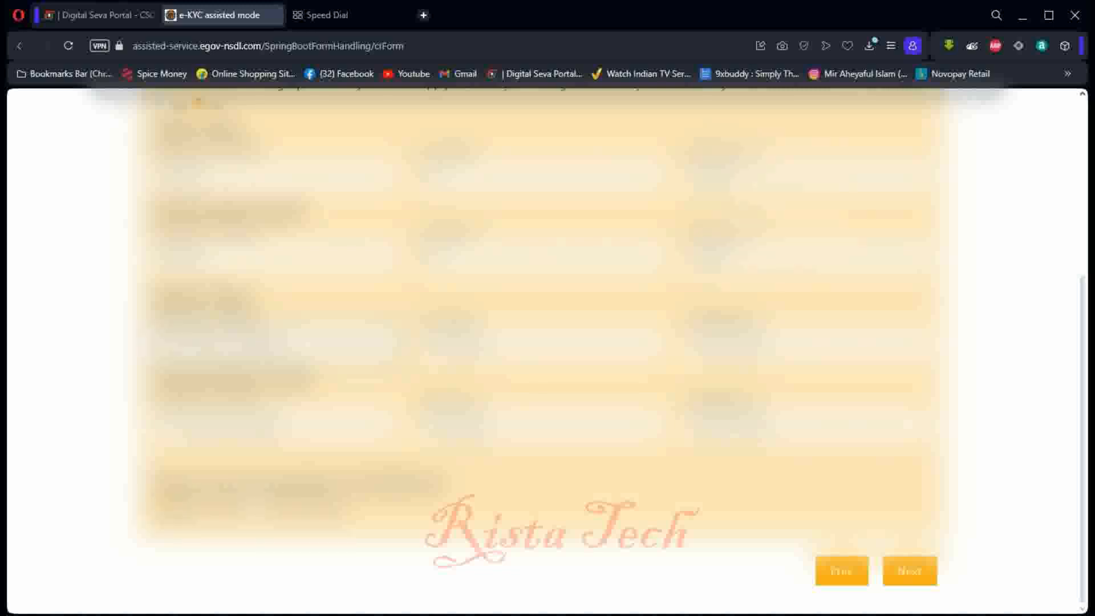
pyautogui.click(909, 573)
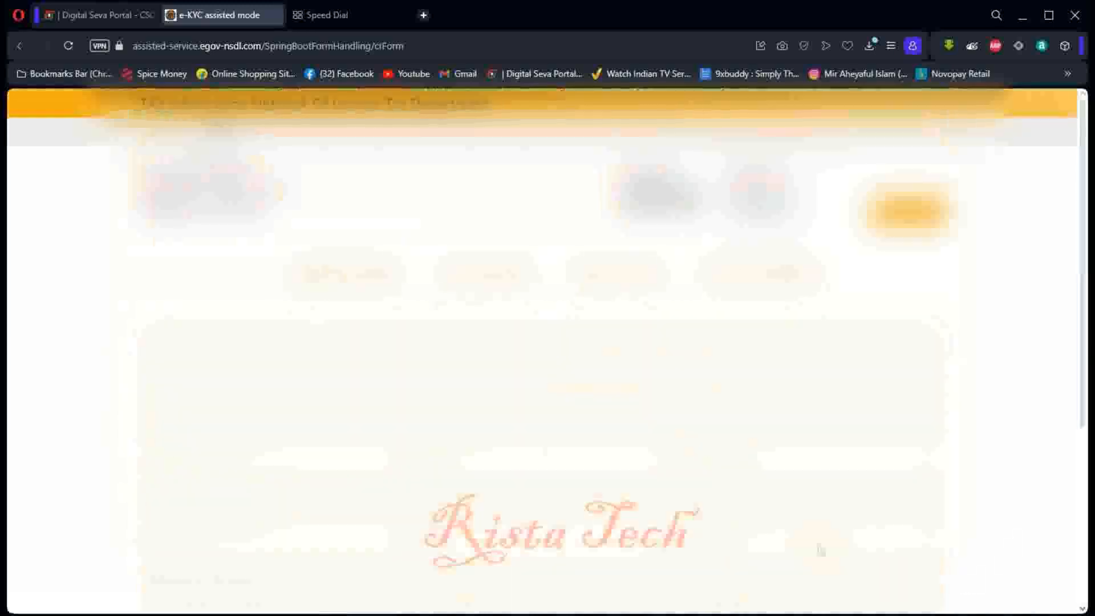
pyautogui.scroll(-2, 542, 351)
# Step: Enter 91 as the Area/STD code and select RESIDENCE as the address for communication
pyautogui.click(468, 338)
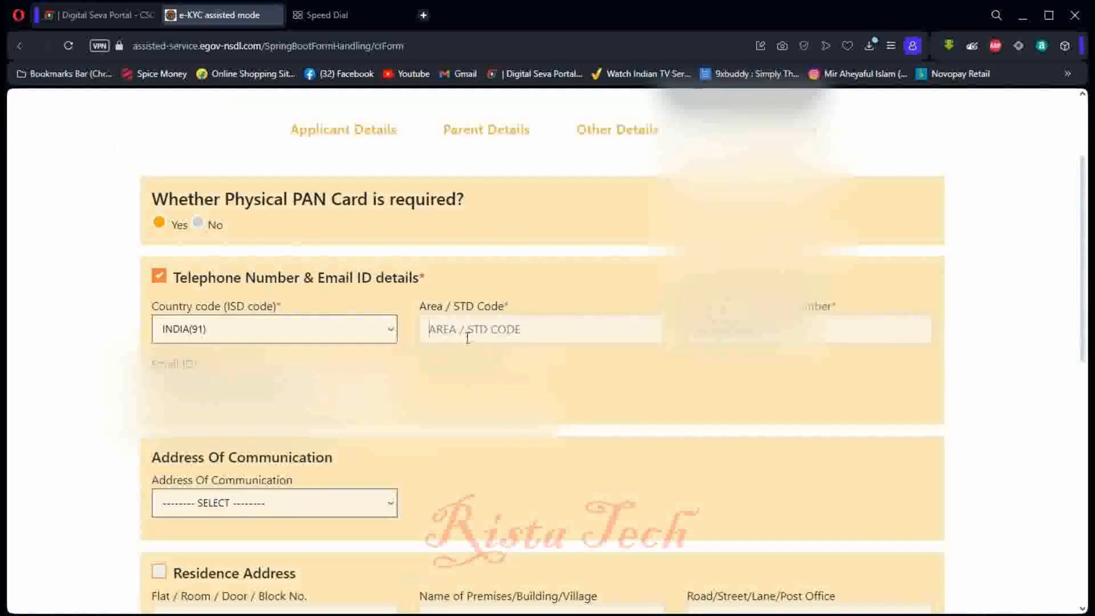
pyautogui.write('91')
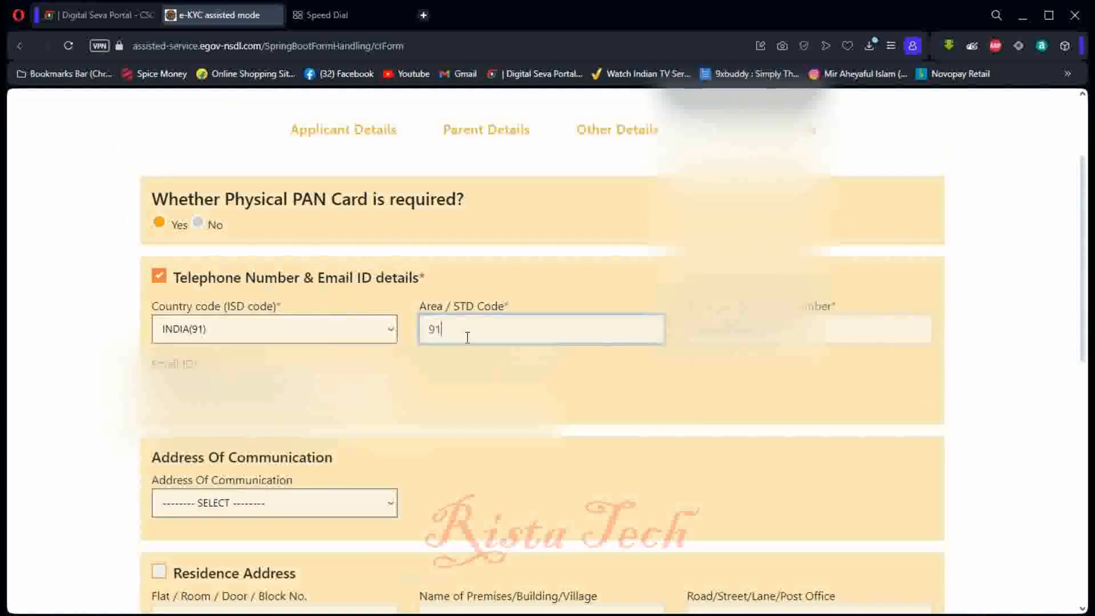
pyautogui.scroll(-4, 467, 337)
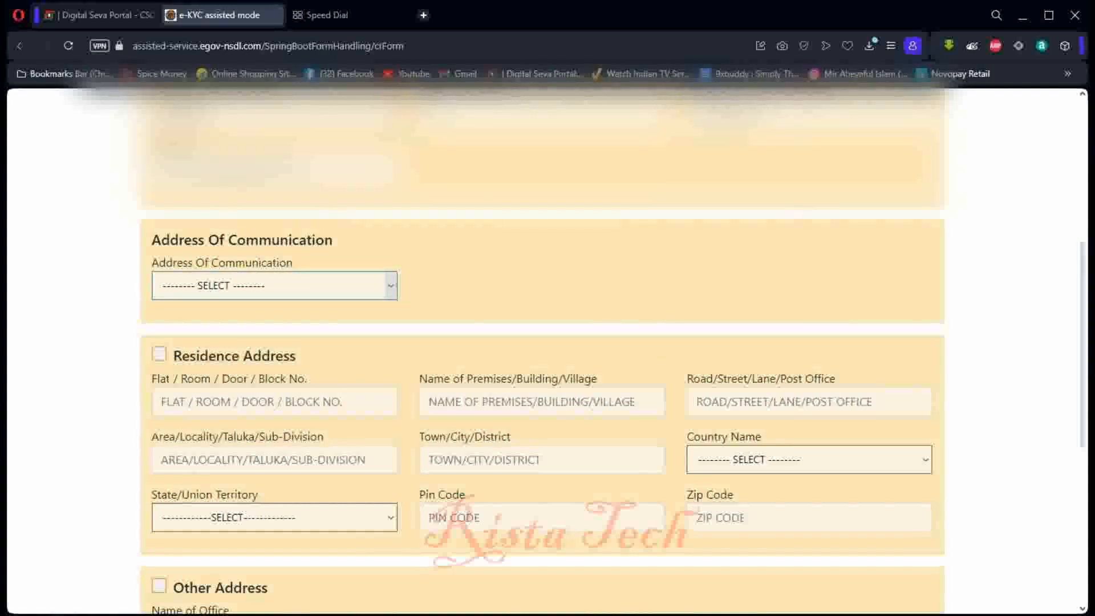
pyautogui.click(197, 321)
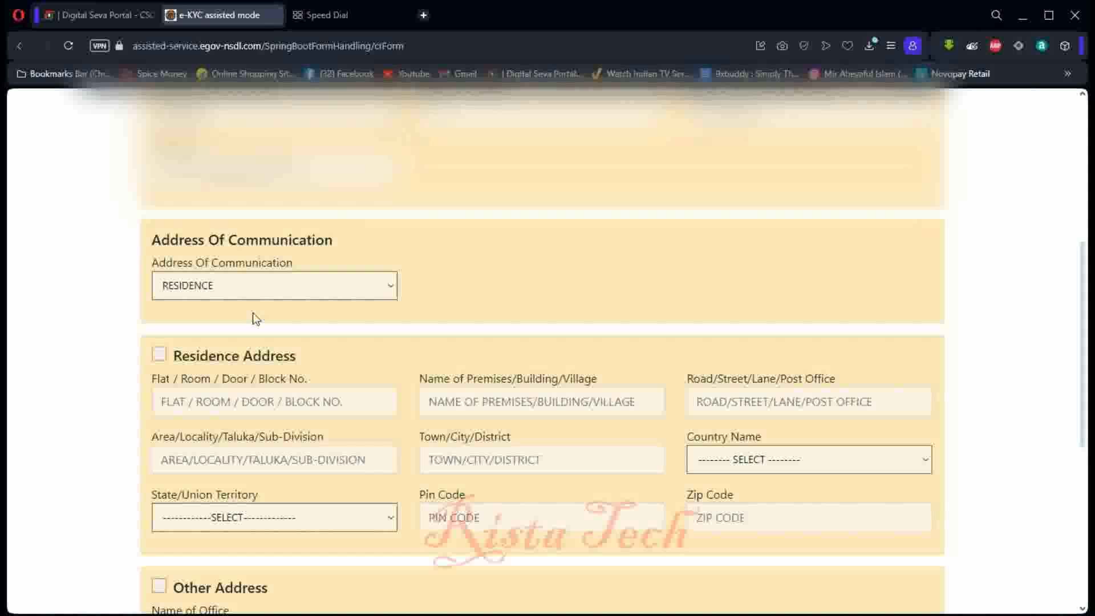
# Step: Fill in the residence address fields and pin code, then continue to Document Details
pyautogui.scroll(-2, 255, 318)
pyautogui.click(159, 210)
pyautogui.click(212, 258)
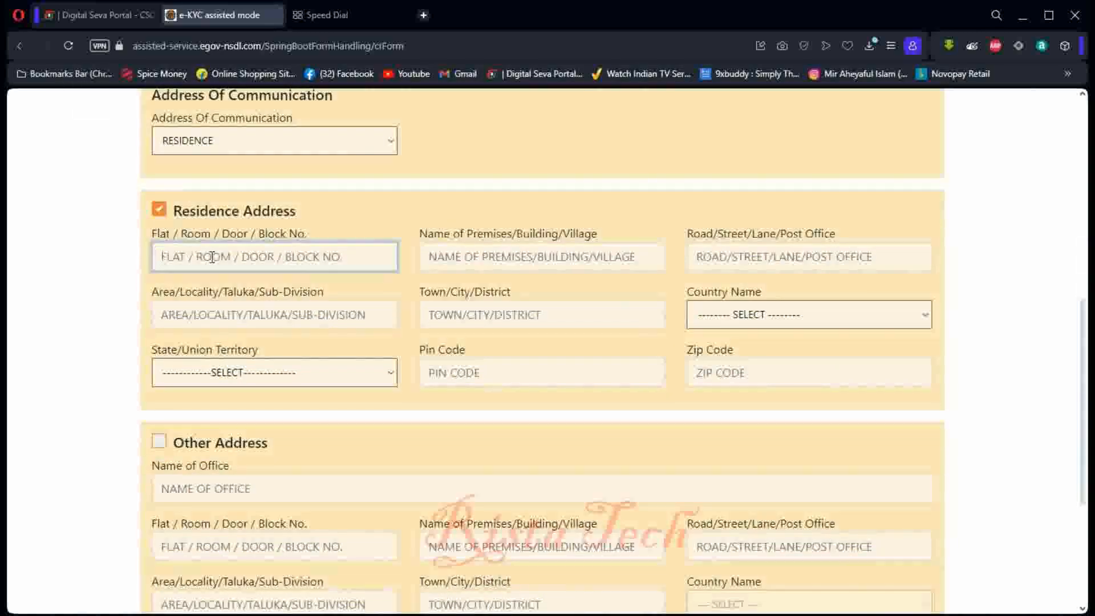
pyautogui.write('C/O')
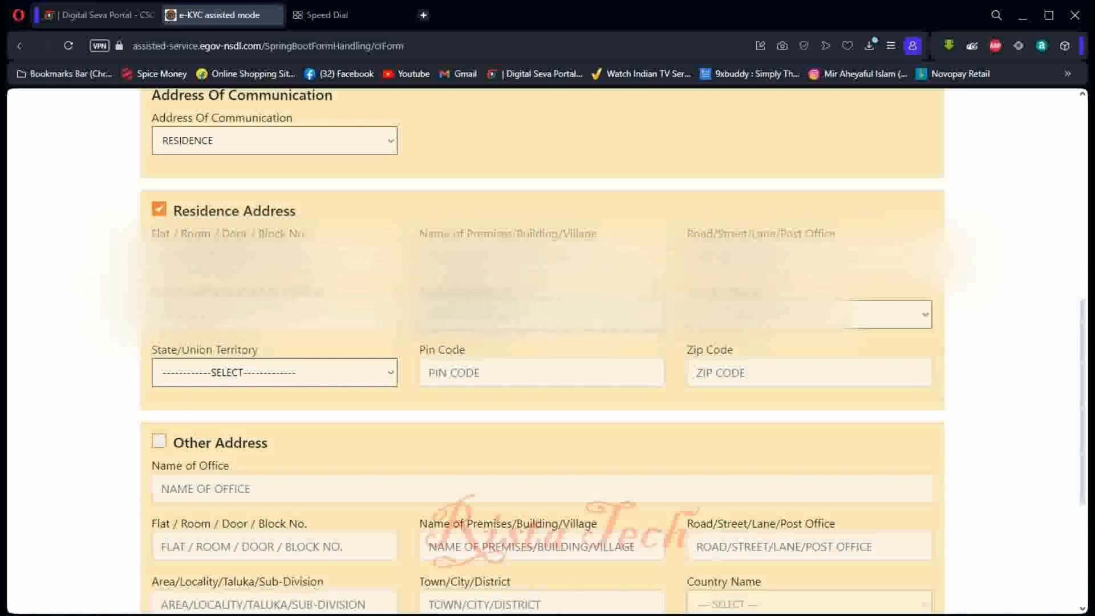
pyautogui.click(542, 373)
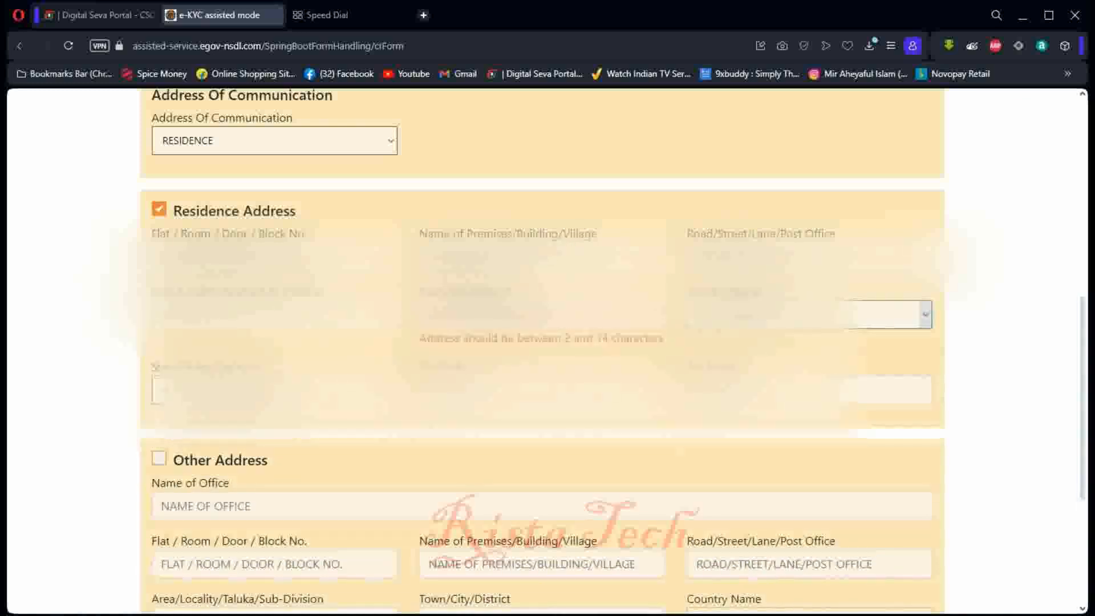
pyautogui.click(756, 342)
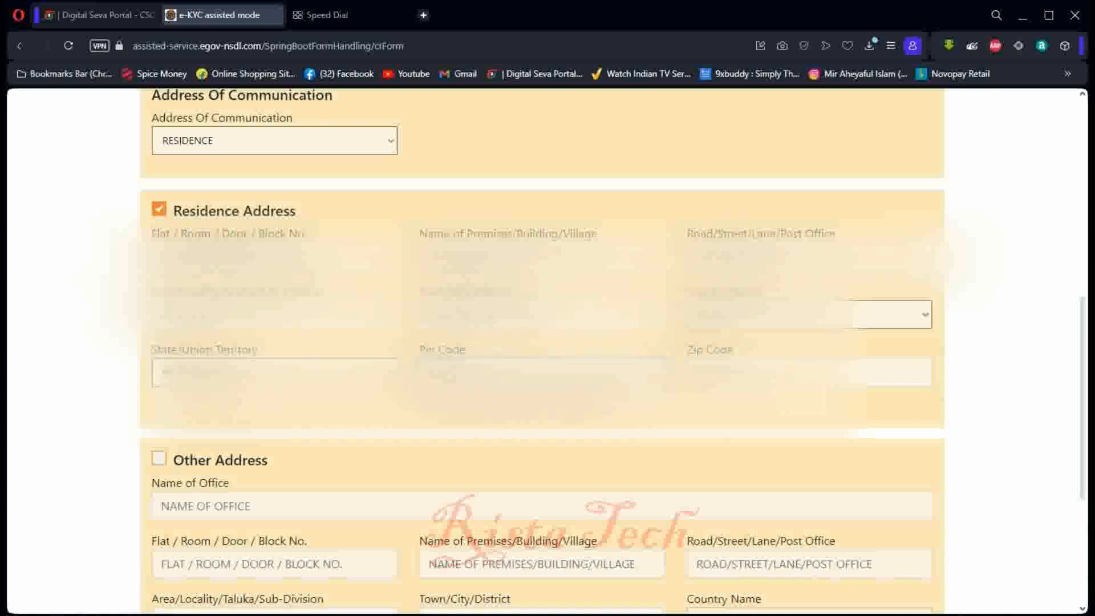
pyautogui.scroll(-1, 542, 342)
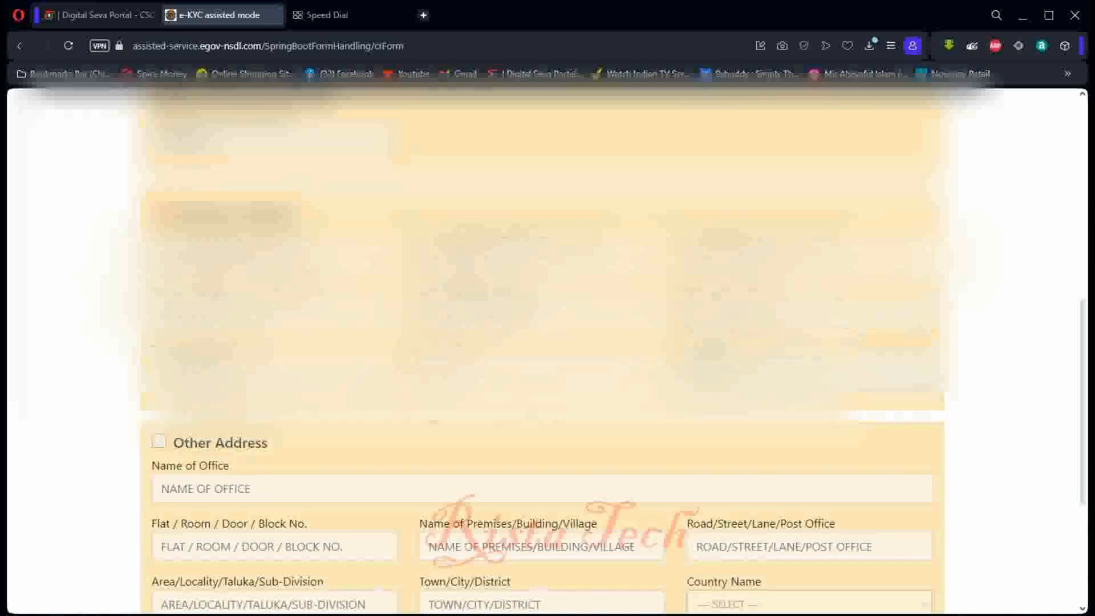
pyautogui.scroll(-4, 542, 342)
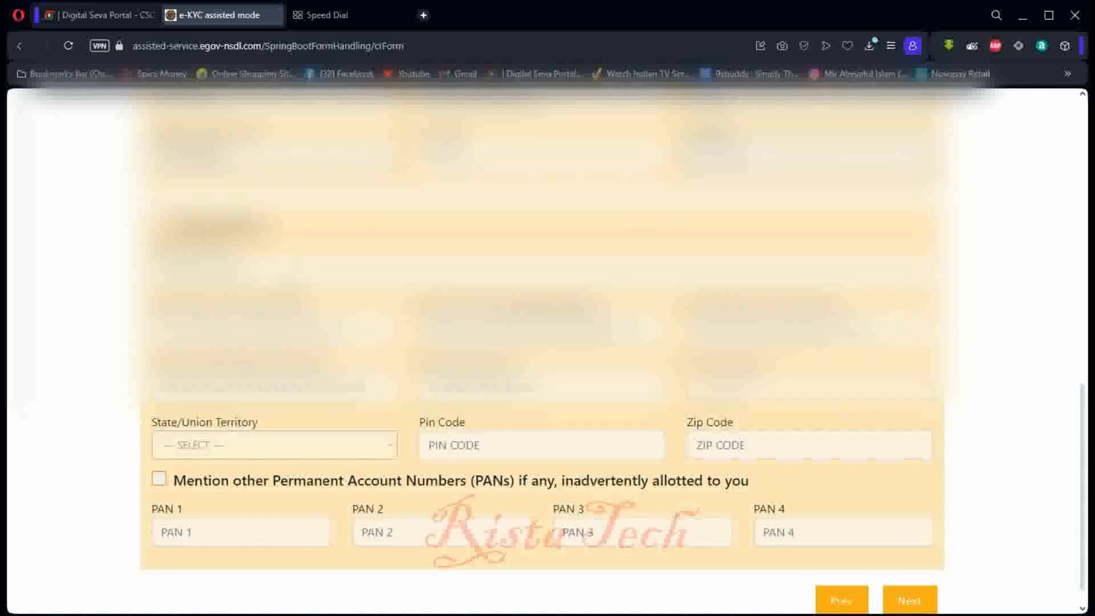
pyautogui.scroll(-1, 673, 504)
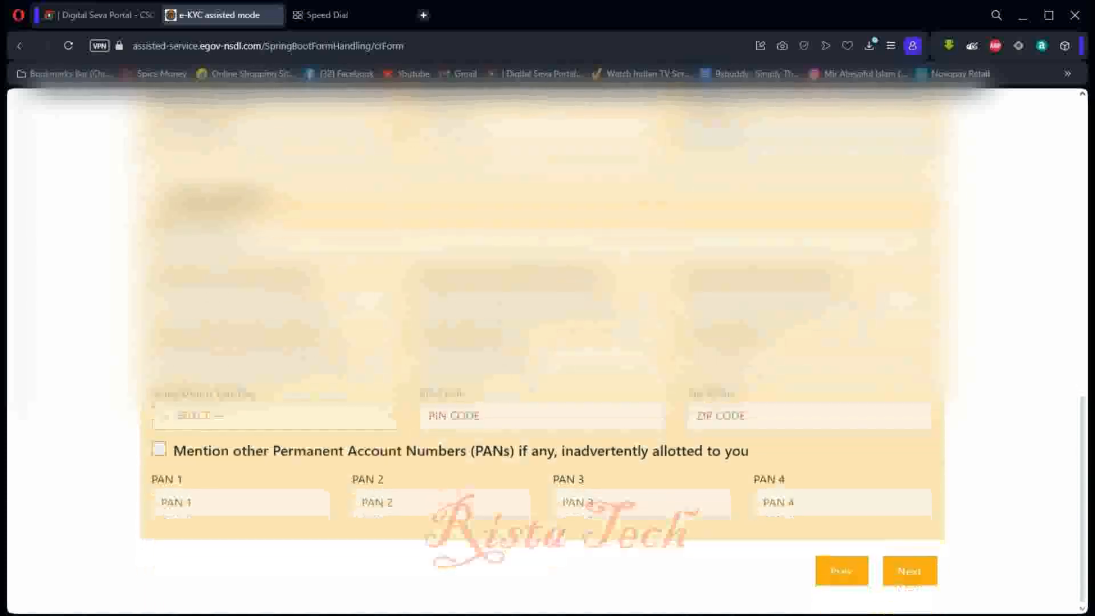
pyautogui.click(931, 578)
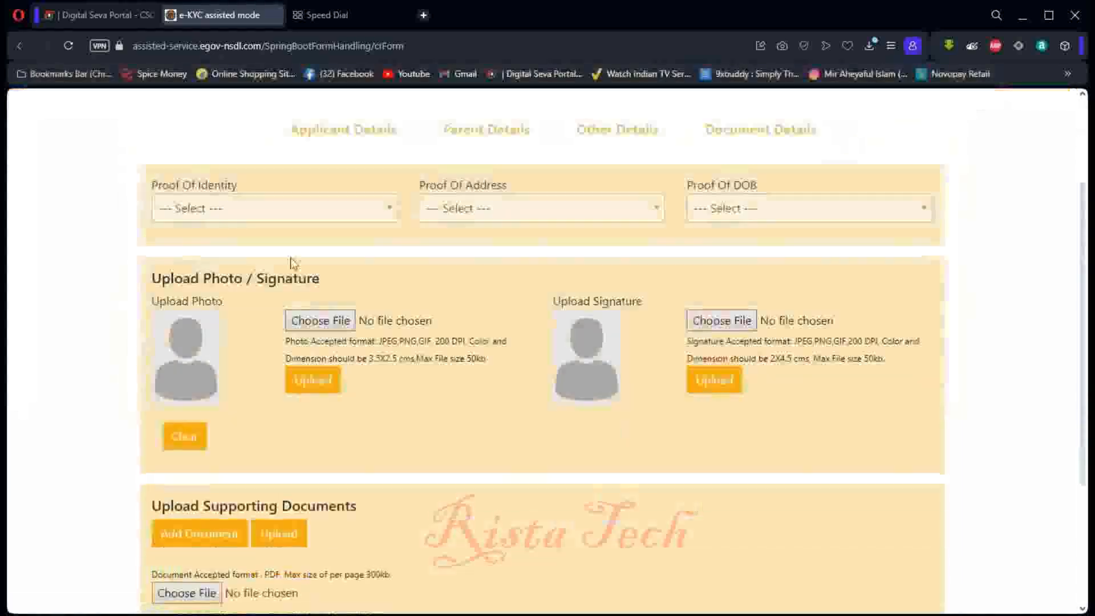
# Step: Select AADHAAR as proof of identity, proof of address and proof of date of birth
pyautogui.click(265, 212)
pyautogui.click(289, 261)
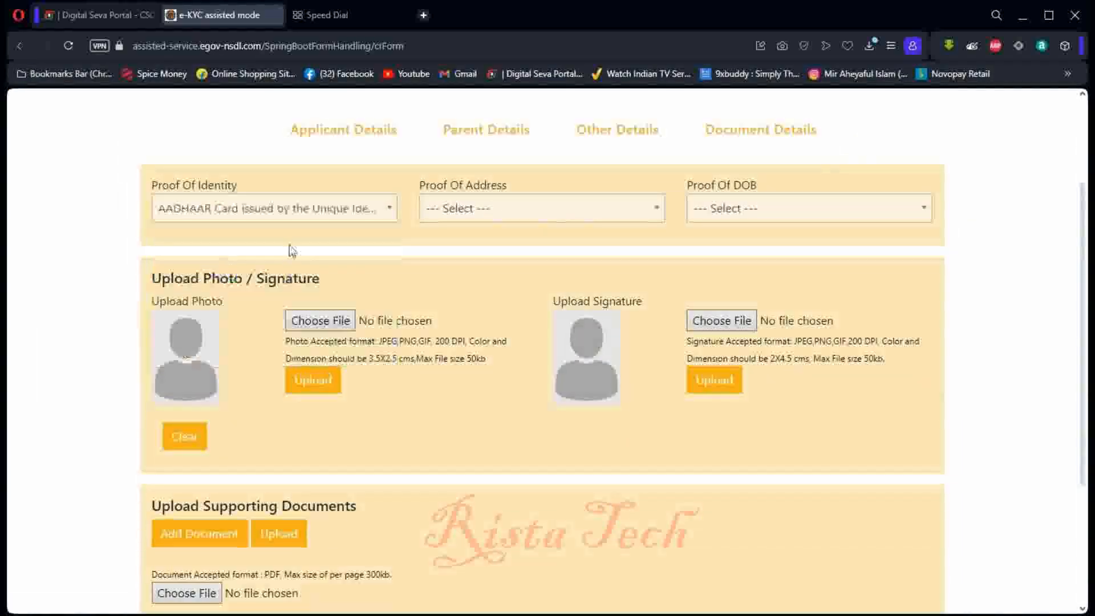
pyautogui.click(502, 208)
pyautogui.click(519, 270)
pyautogui.click(742, 208)
pyautogui.click(722, 264)
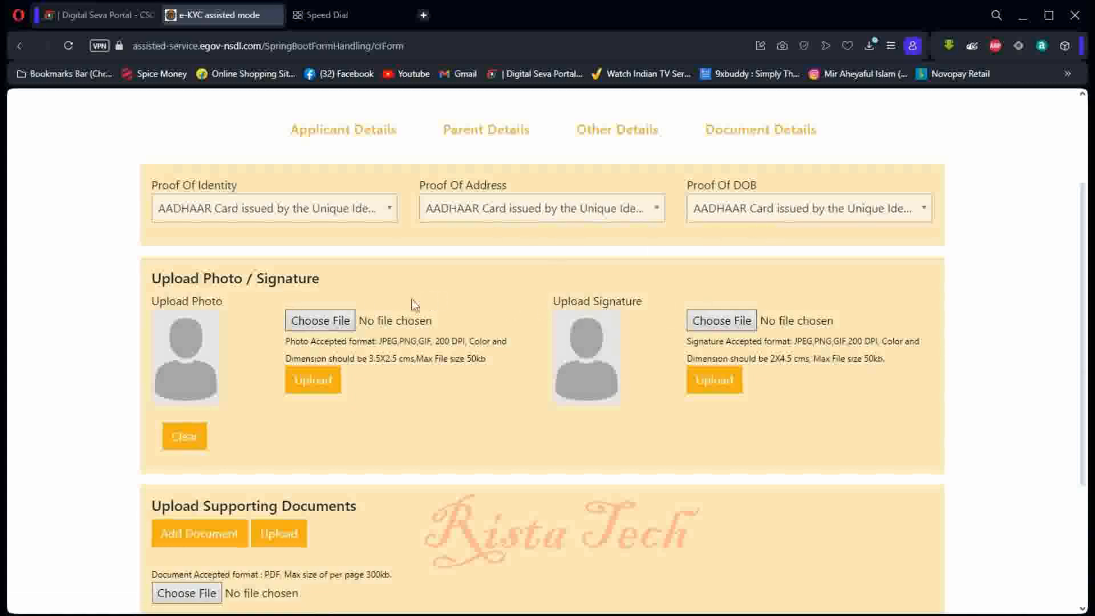
# Step: Choose PHOTO.jpg from the applicant's Desktop folder and upload it as the photo
pyautogui.click(350, 319)
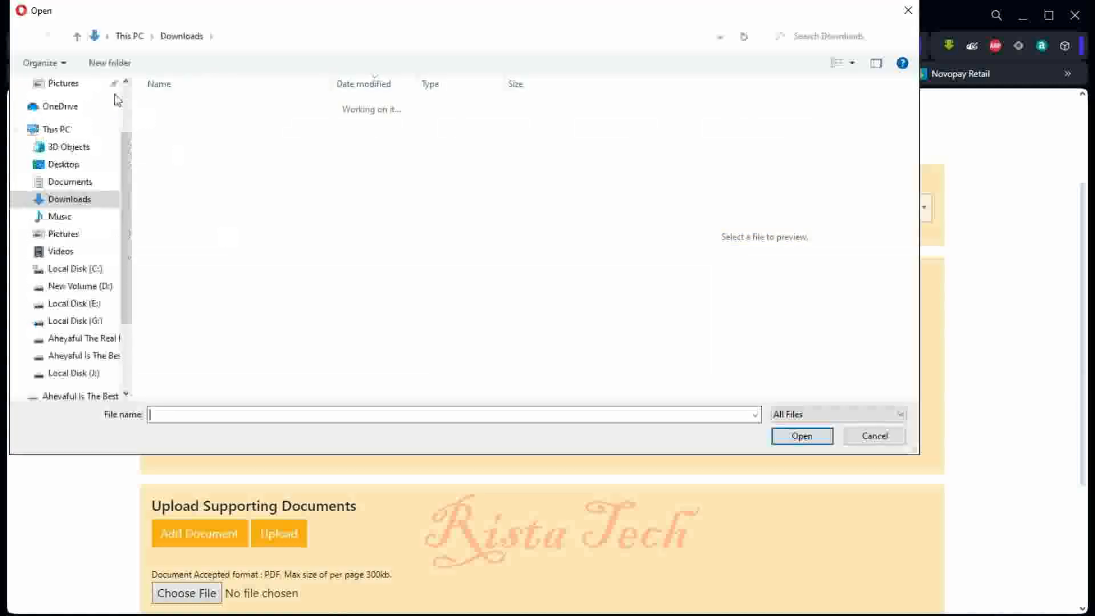
pyautogui.click(62, 164)
pyautogui.click(205, 226)
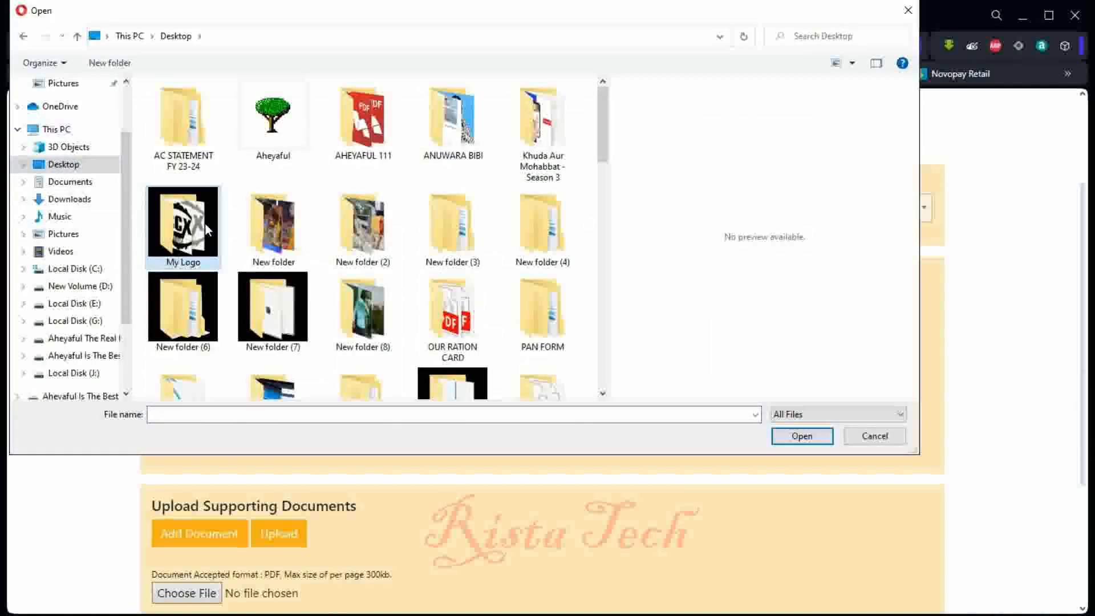
pyautogui.press('a')
pyautogui.press('a')
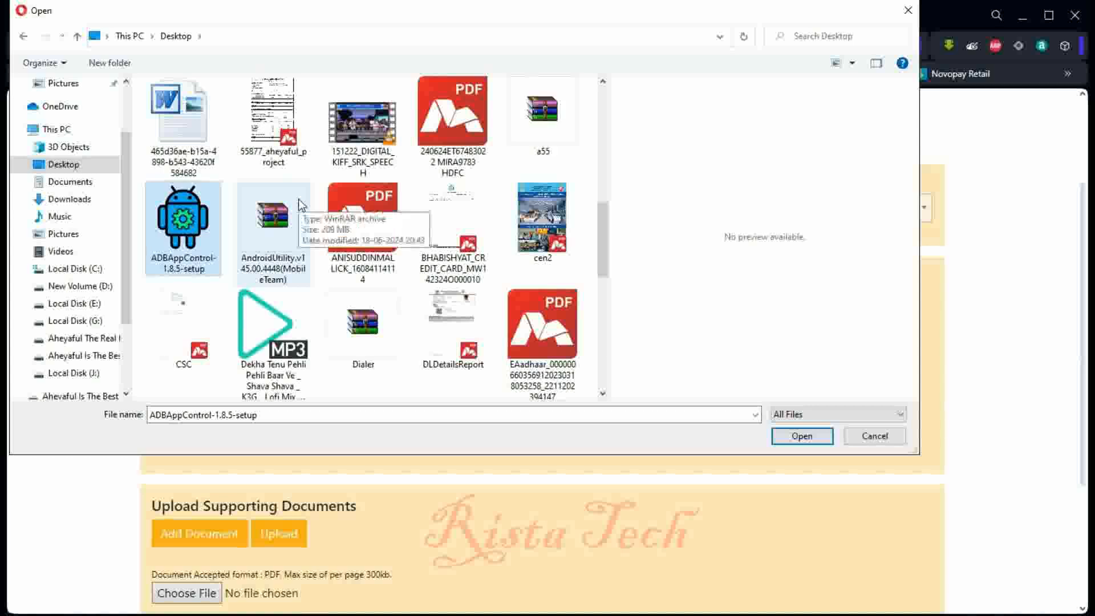
pyautogui.scroll(7, 298, 200)
pyautogui.click(275, 123)
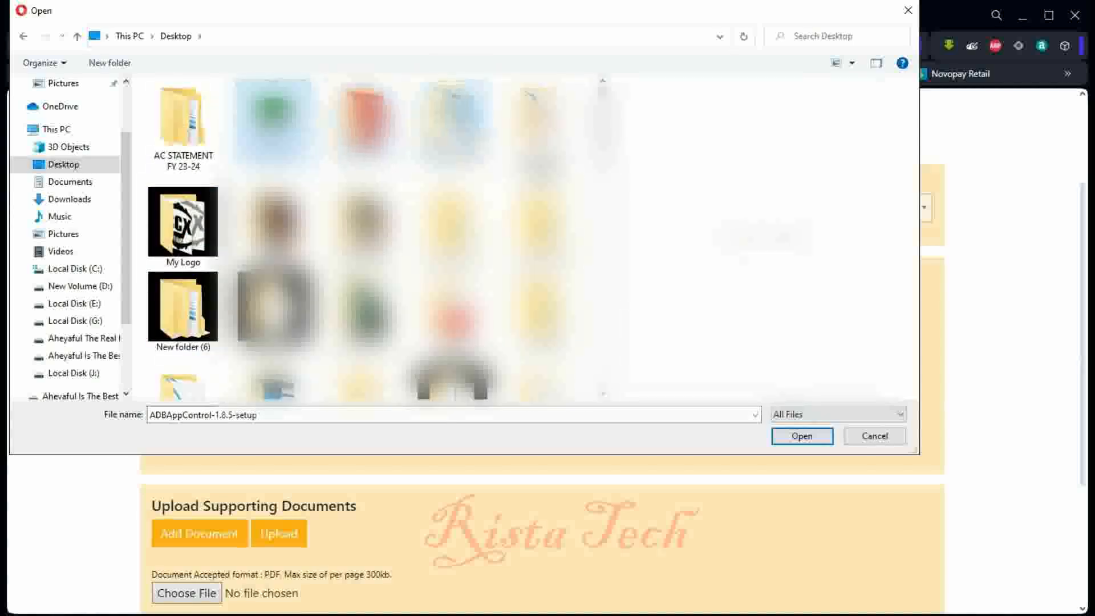
pyautogui.doubleClick(275, 123)
pyautogui.click(337, 123)
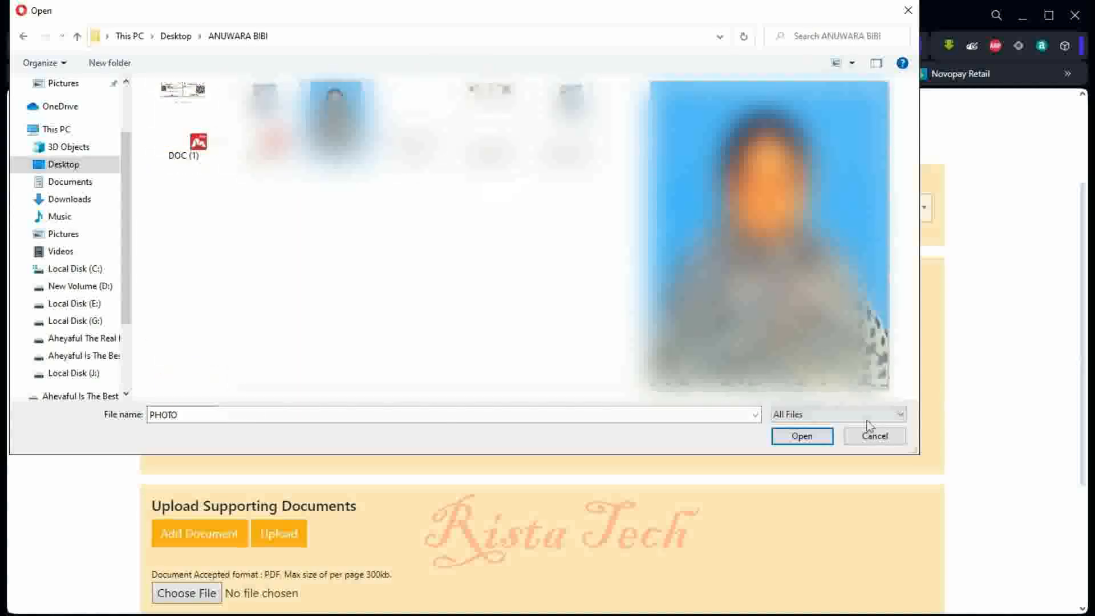
pyautogui.click(802, 435)
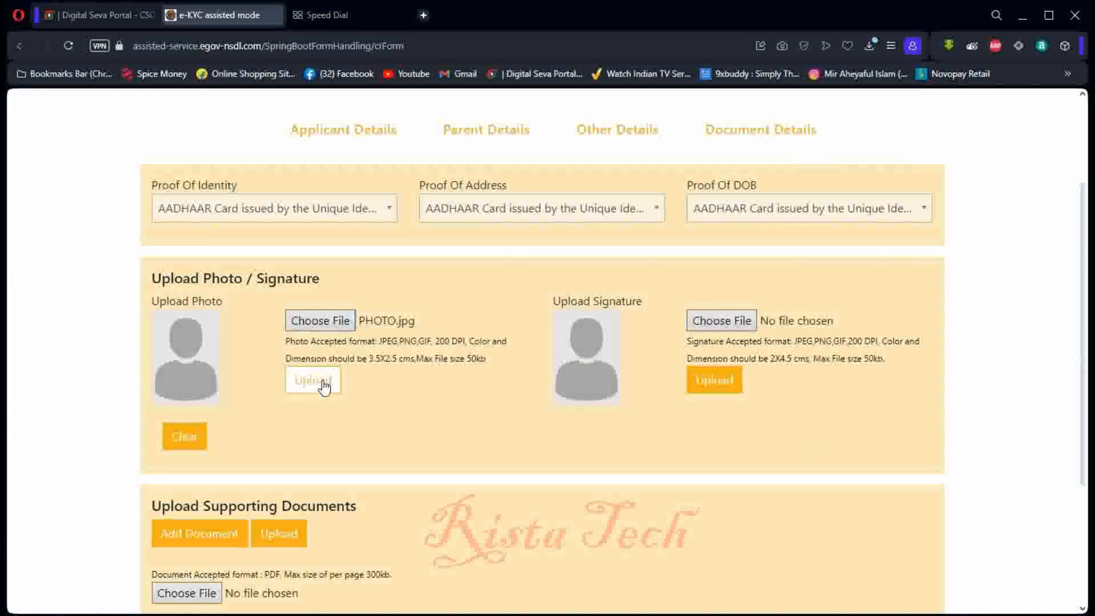
pyautogui.click(323, 385)
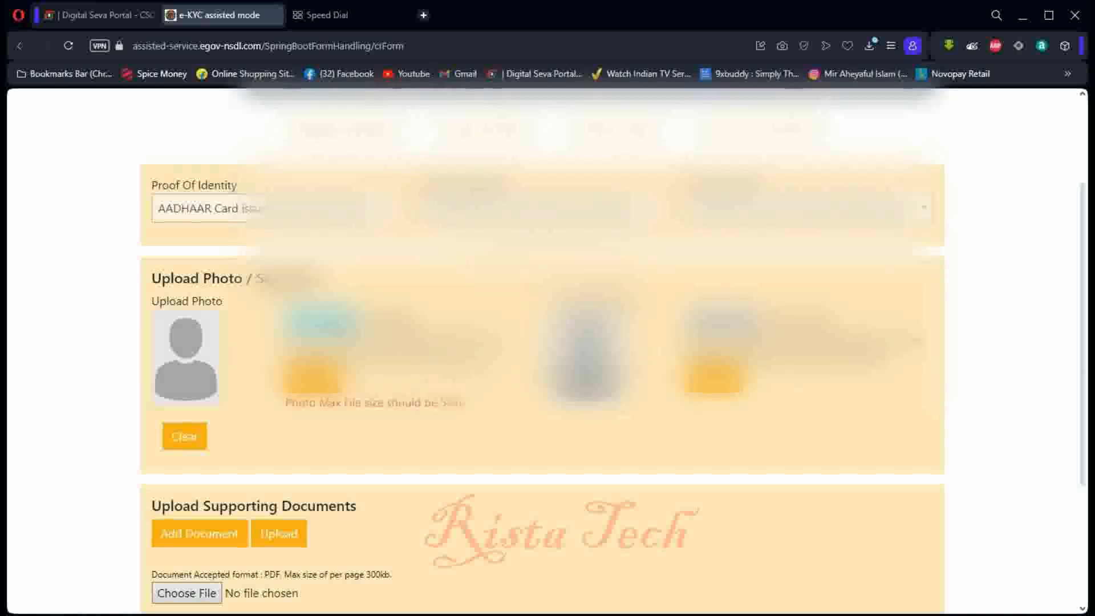
# Step: Re-select the PHOTO image from the applicant's folder inside PAN FORM as the photo
pyautogui.click(323, 323)
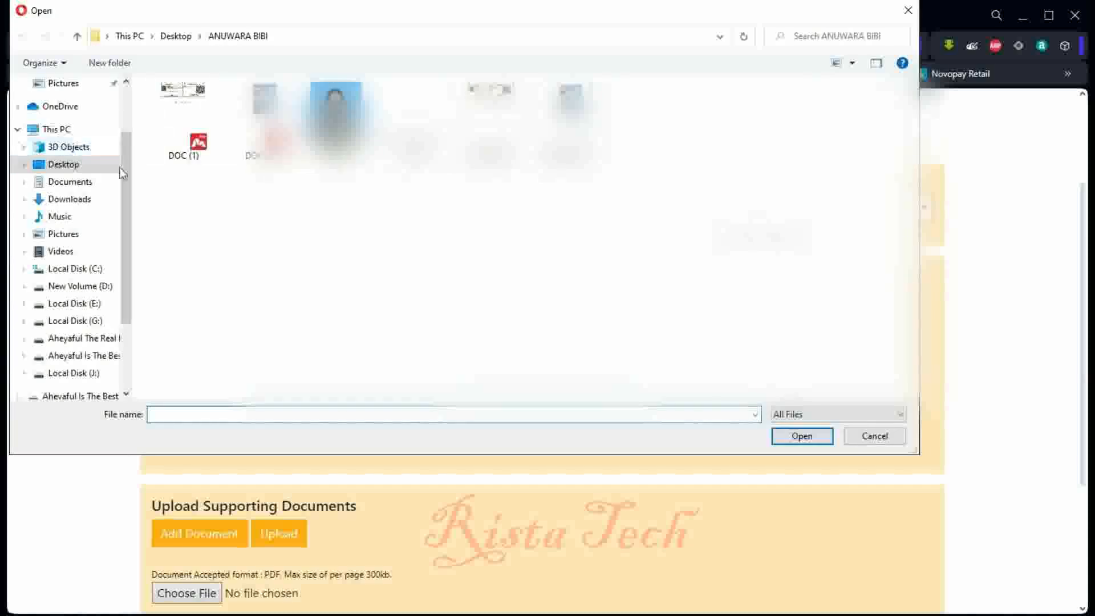
pyautogui.click(176, 36)
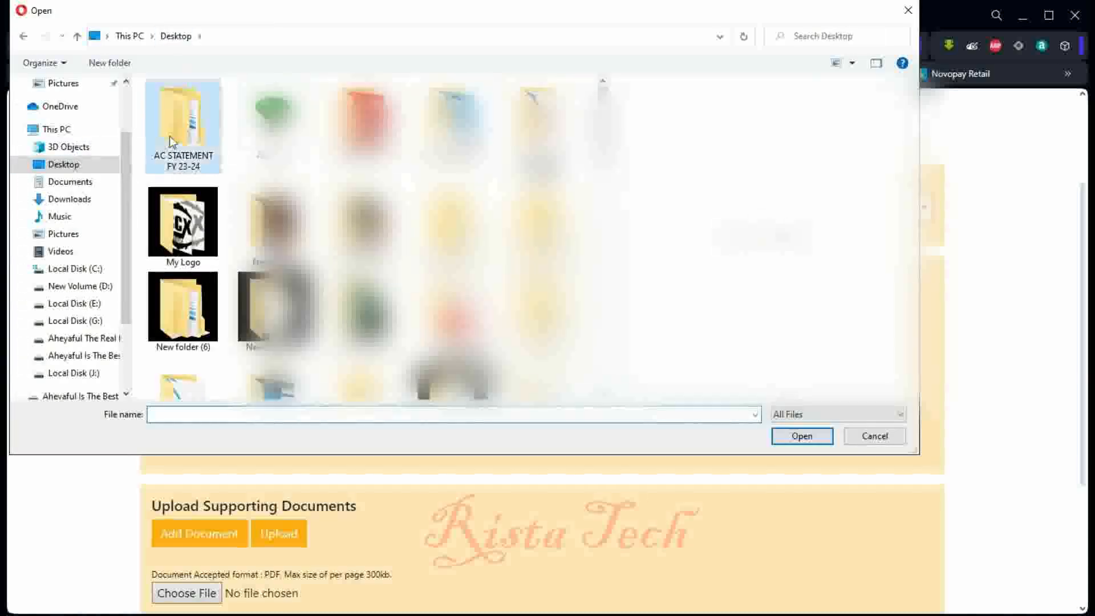
pyautogui.doubleClick(540, 305)
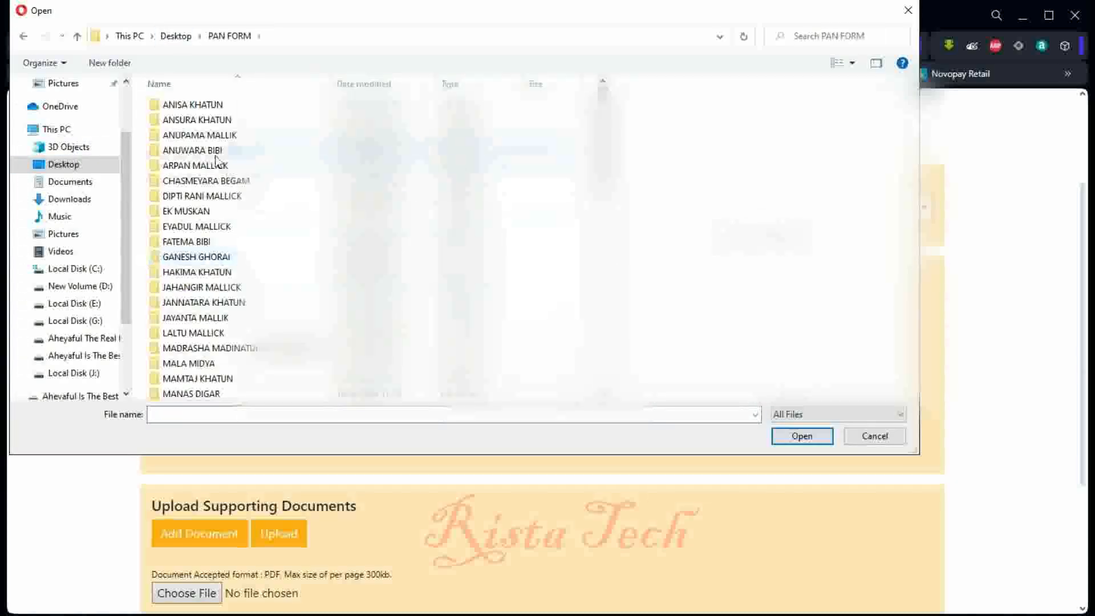
pyautogui.doubleClick(192, 150)
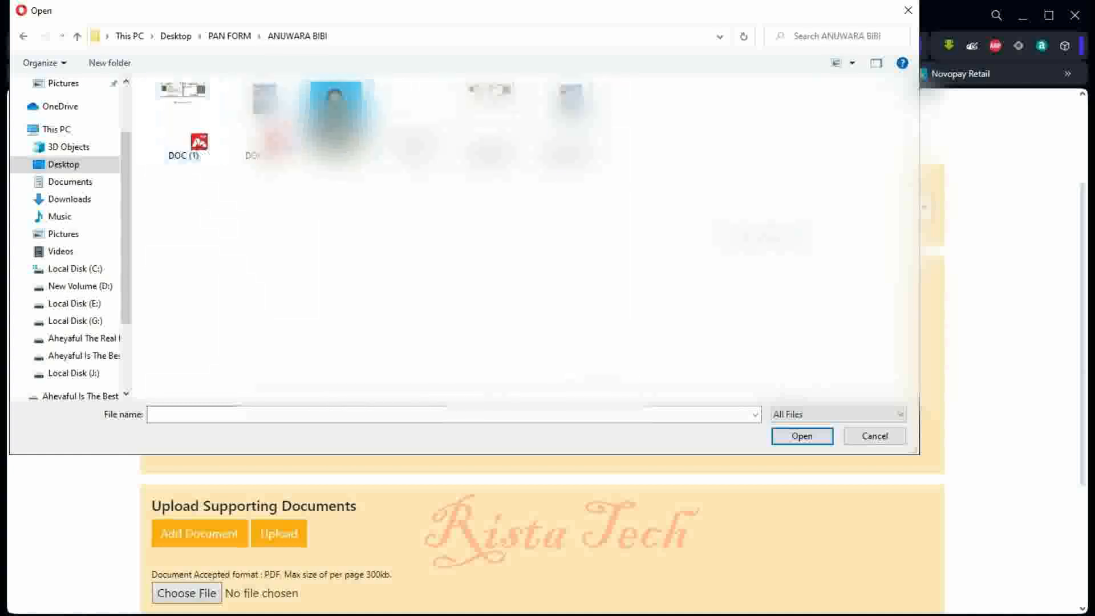
pyautogui.click(336, 120)
pyautogui.click(777, 434)
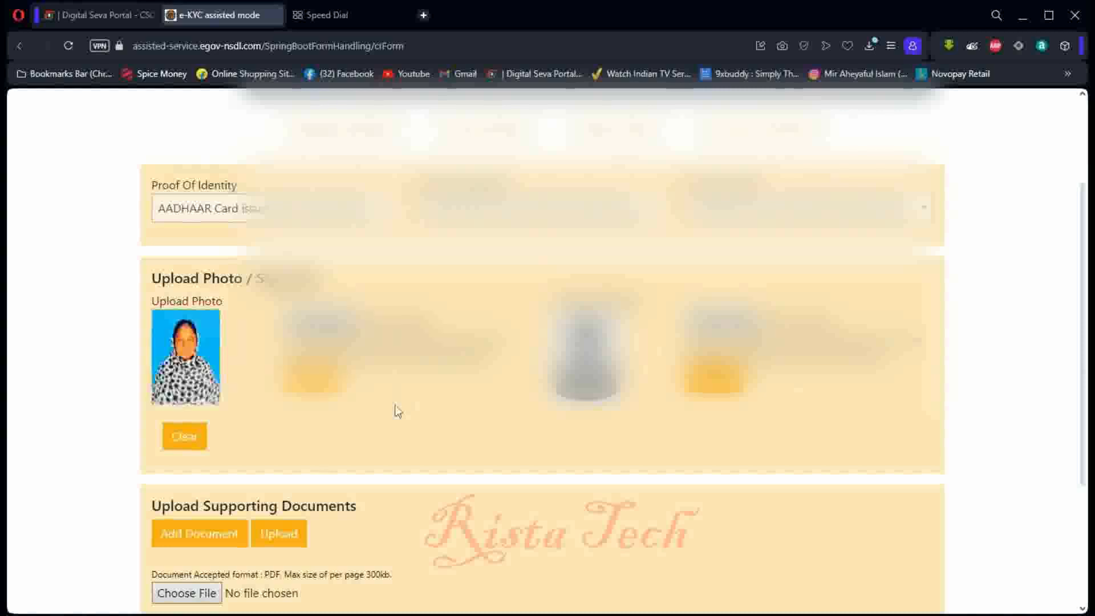
# Step: Choose the SIGN image as the applicant's signature file
pyautogui.click(721, 325)
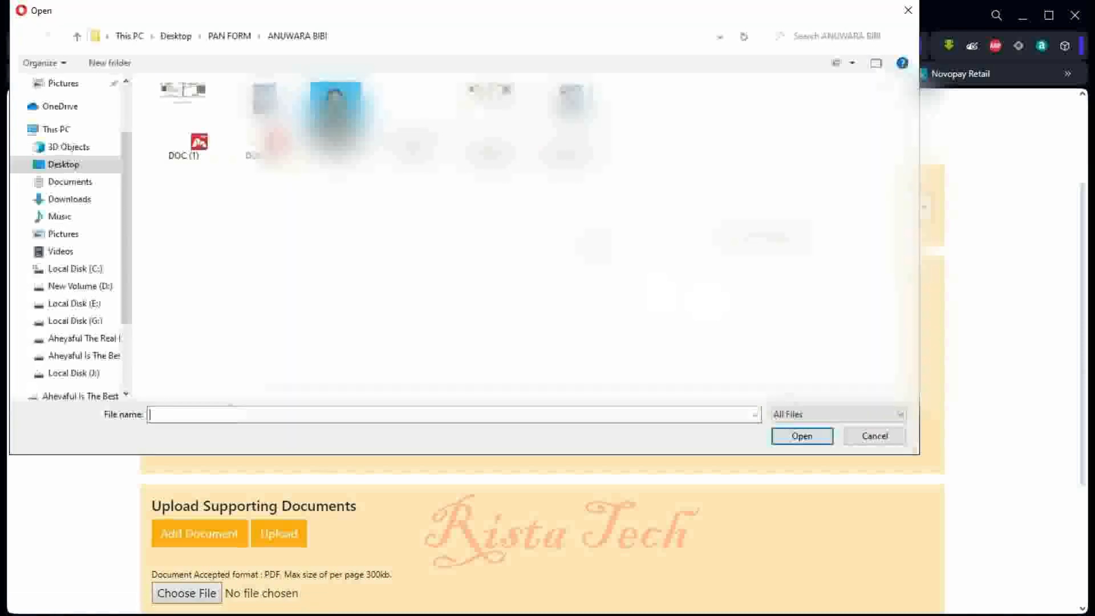
pyautogui.write('SIGN')
pyautogui.click(803, 437)
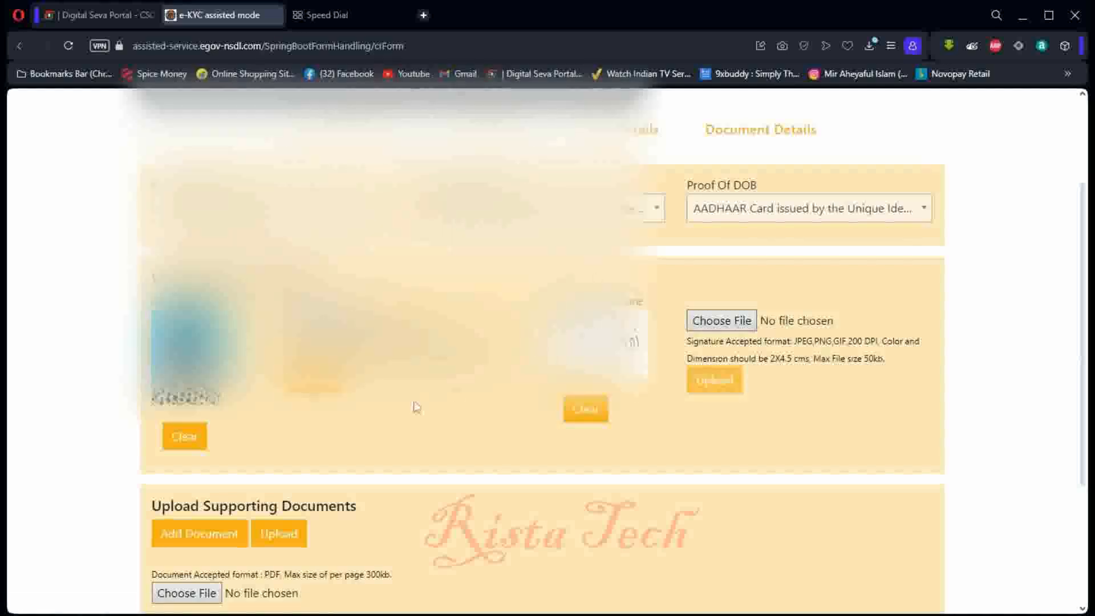
pyautogui.scroll(-1, 416, 403)
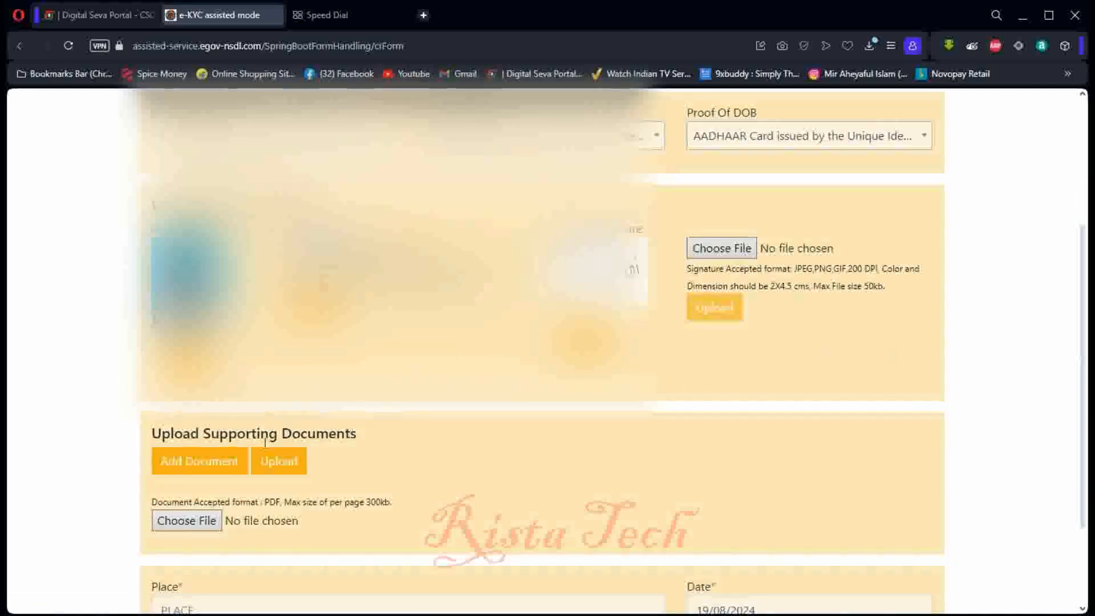
# Step: Attach DOC (1).pdf and DOC (2).pdf as supporting documents
pyautogui.click(189, 521)
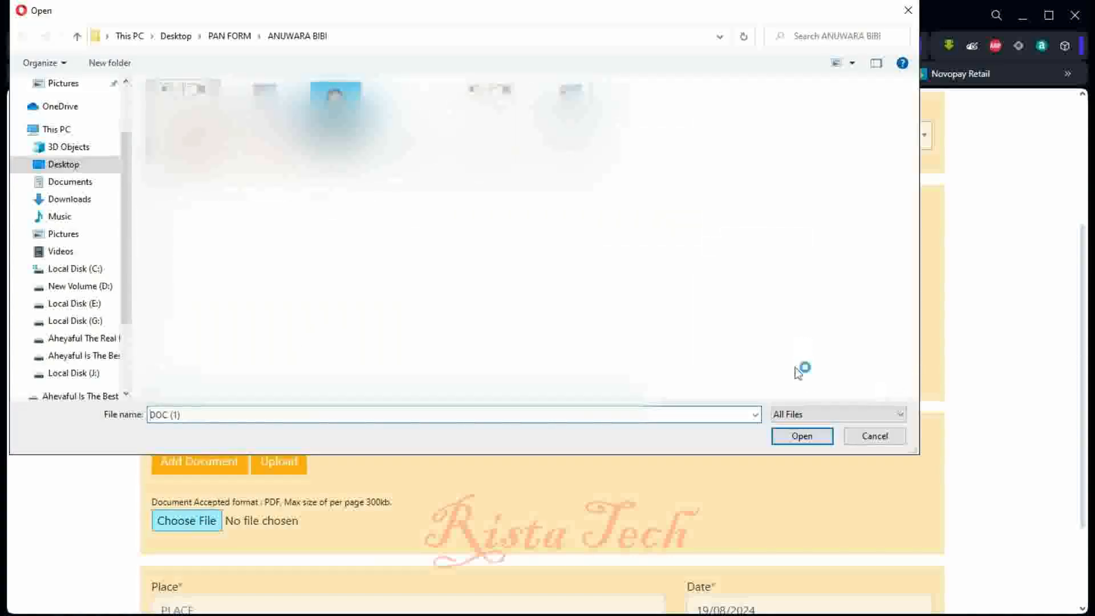
pyautogui.click(805, 437)
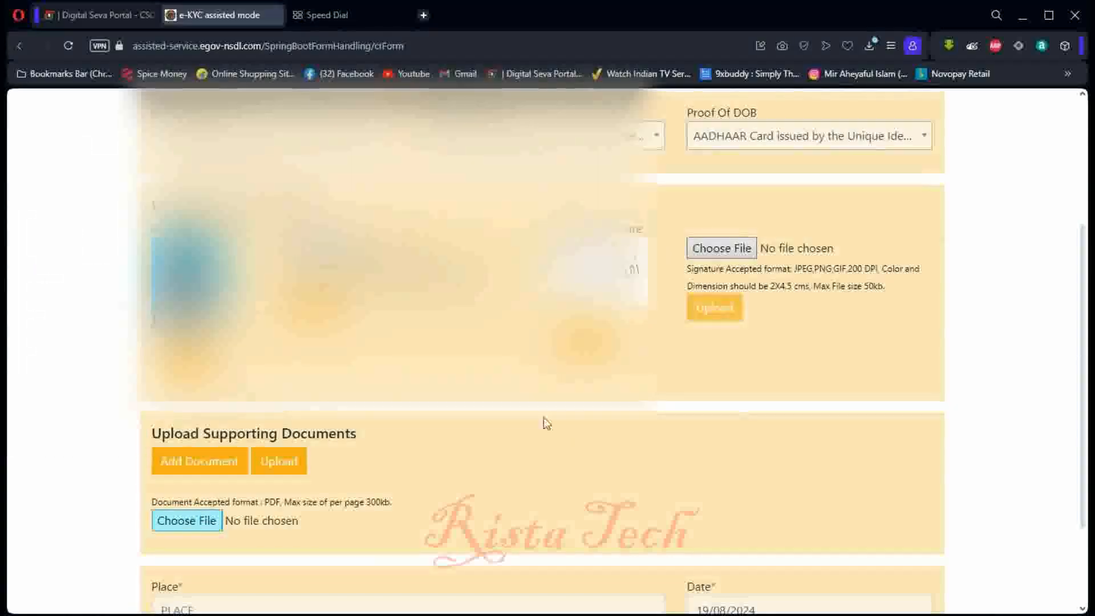
pyautogui.click(286, 469)
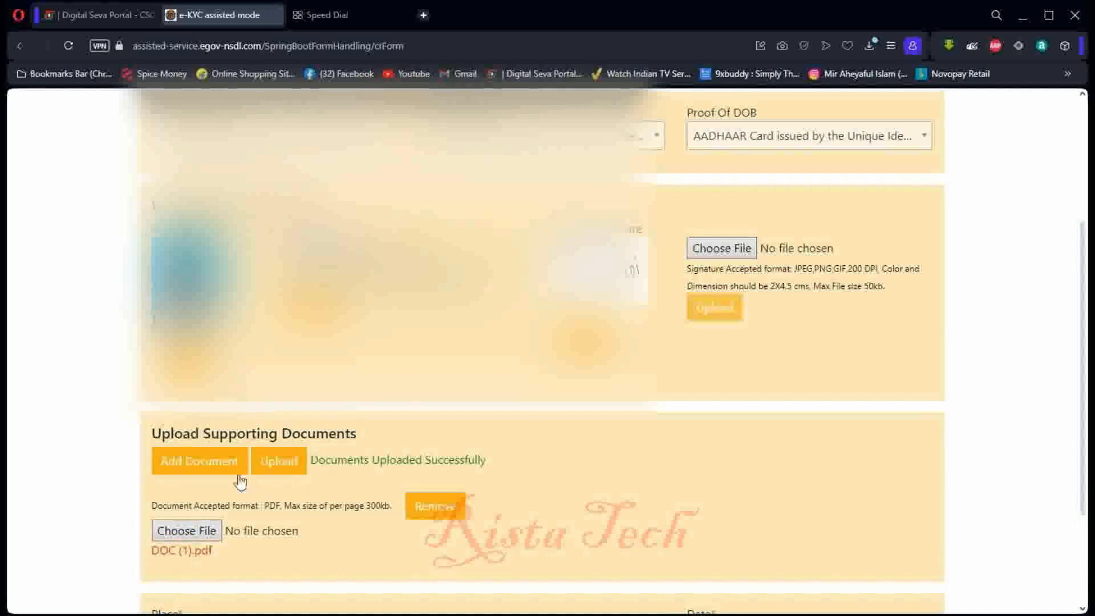
pyautogui.click(198, 463)
pyautogui.scroll(-2, 154, 514)
pyautogui.click(180, 529)
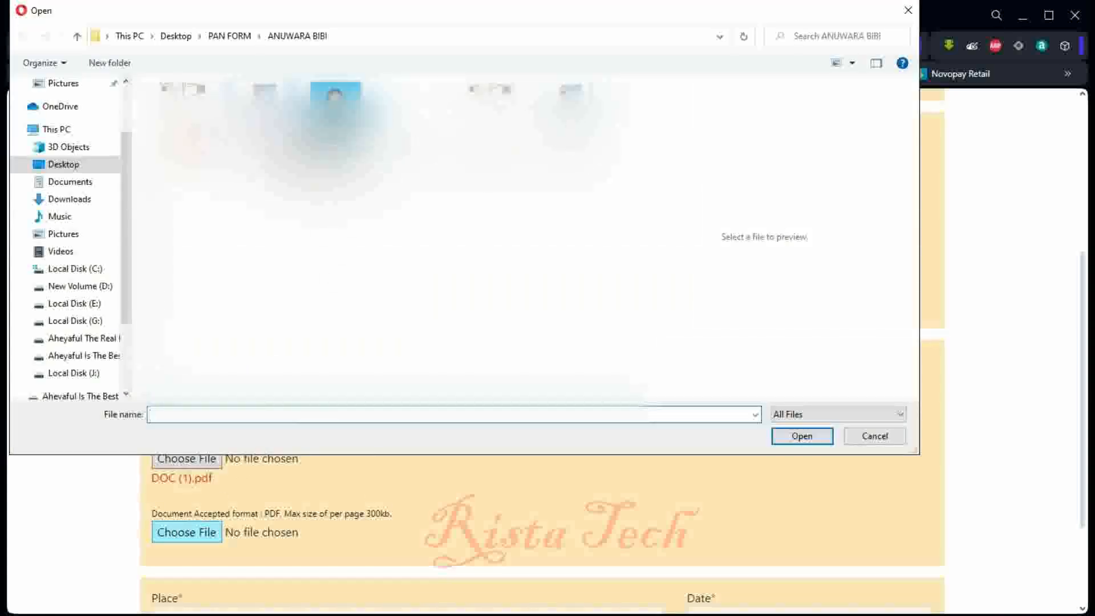
pyautogui.click(251, 137)
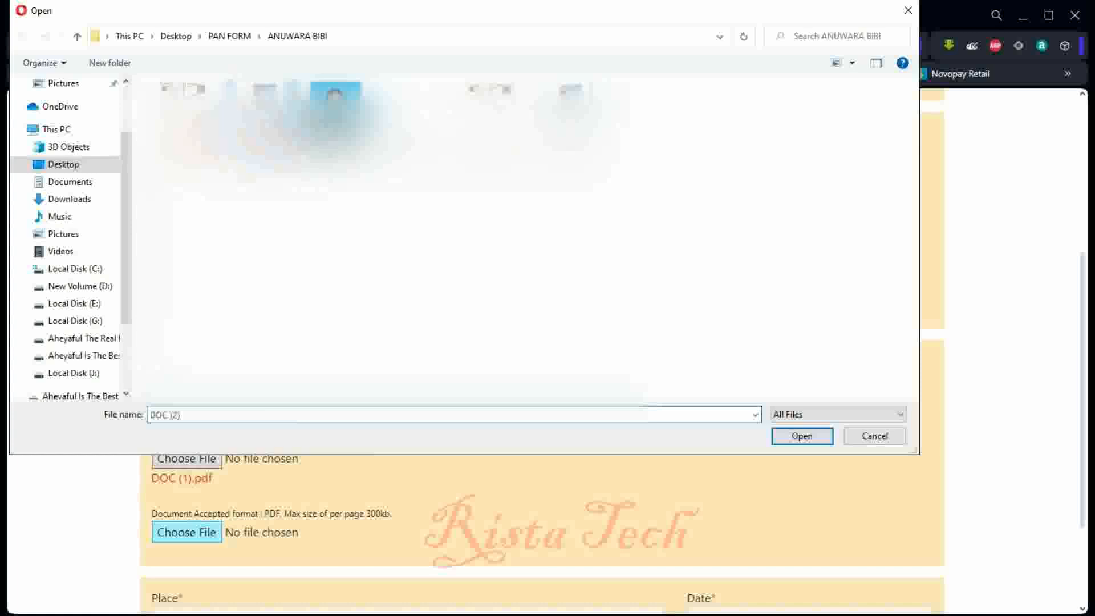
pyautogui.click(799, 437)
# Step: Fill in the Place field and submit the application form
pyautogui.scroll(-3, 717, 458)
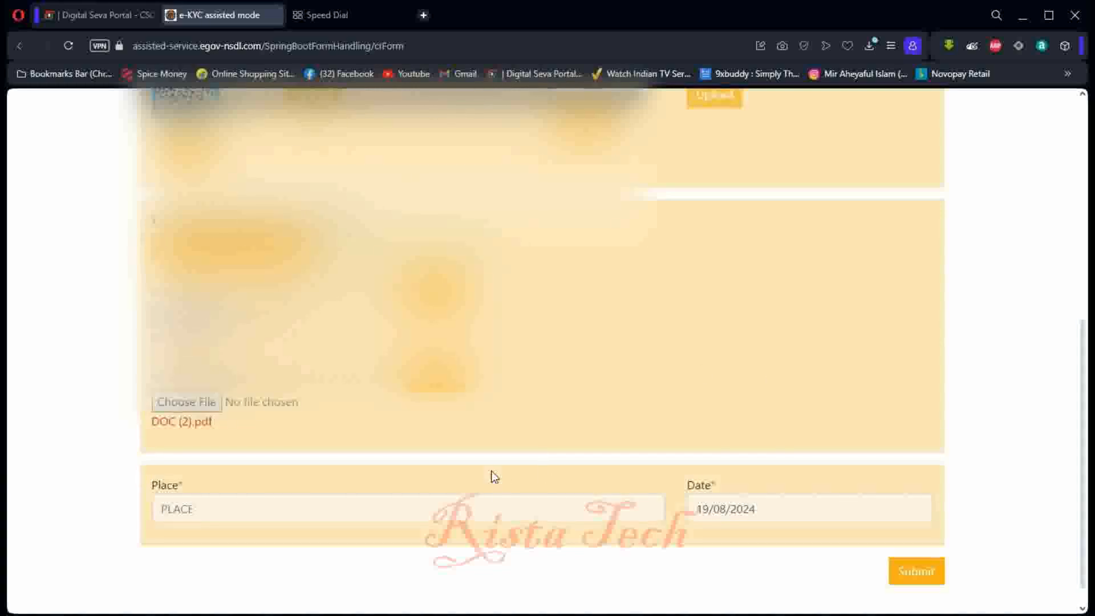
pyautogui.click(203, 518)
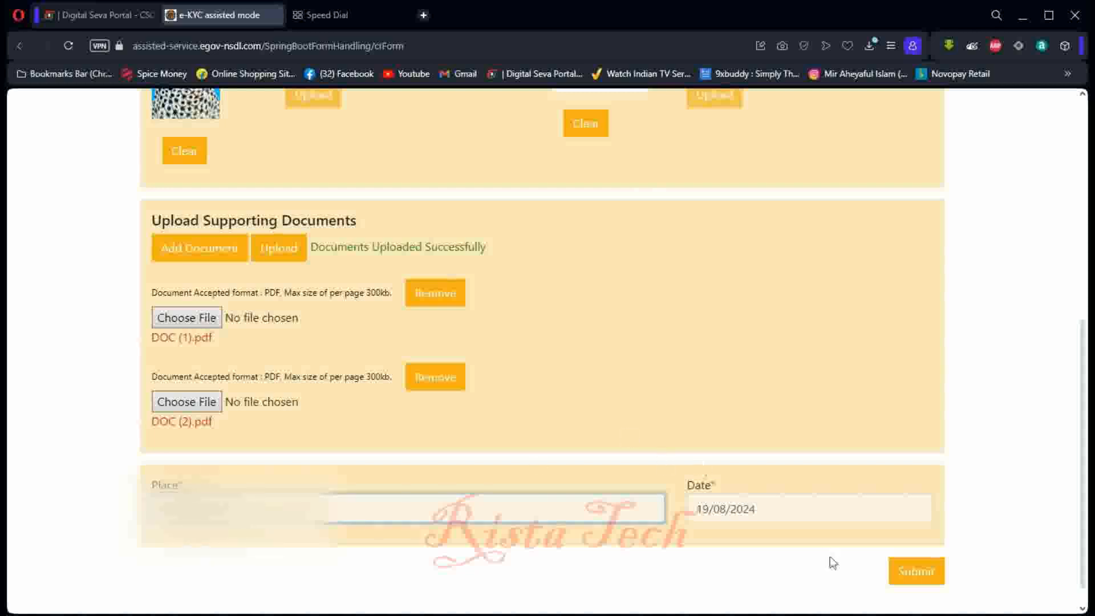
pyautogui.click(910, 578)
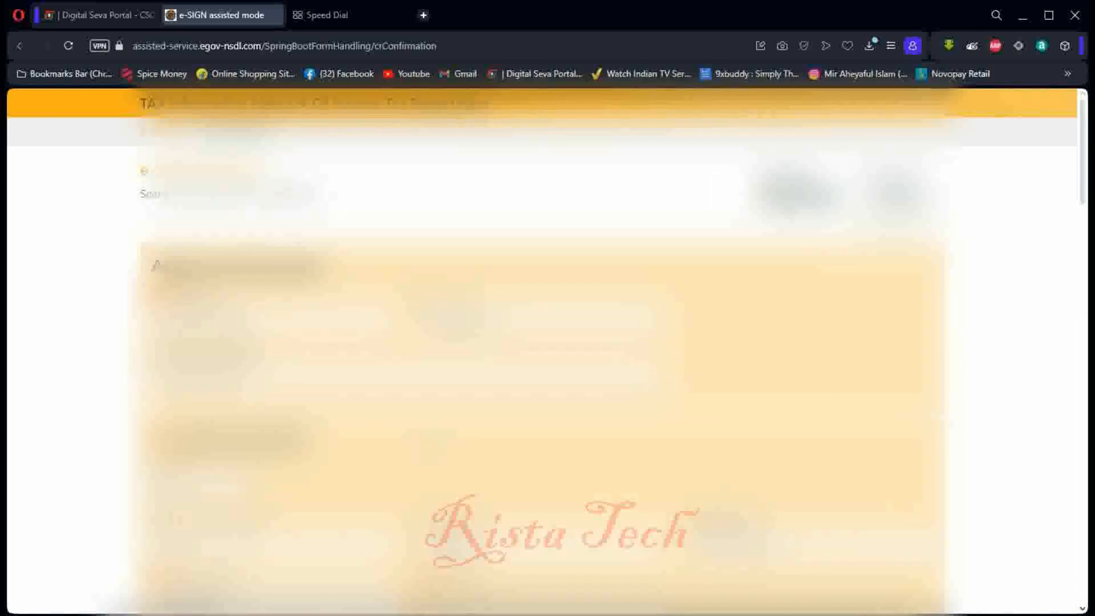
# Step: Review the submitted details on the confirmation page and proceed to e-Sign
pyautogui.scroll(-8, 542, 342)
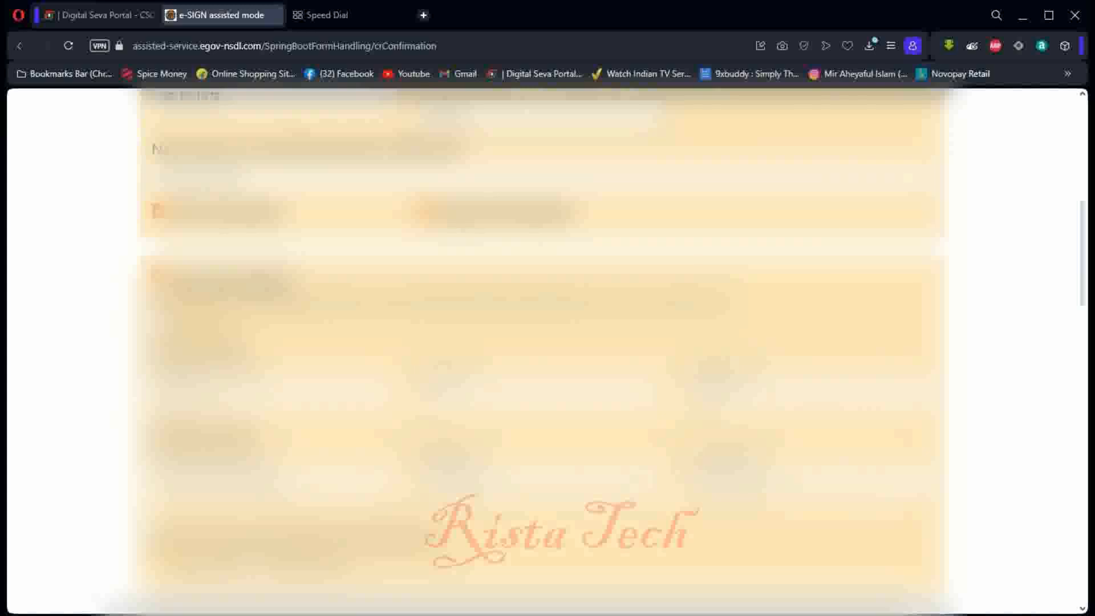
pyautogui.scroll(-5, 542, 342)
pyautogui.scroll(-5, 542, 342)
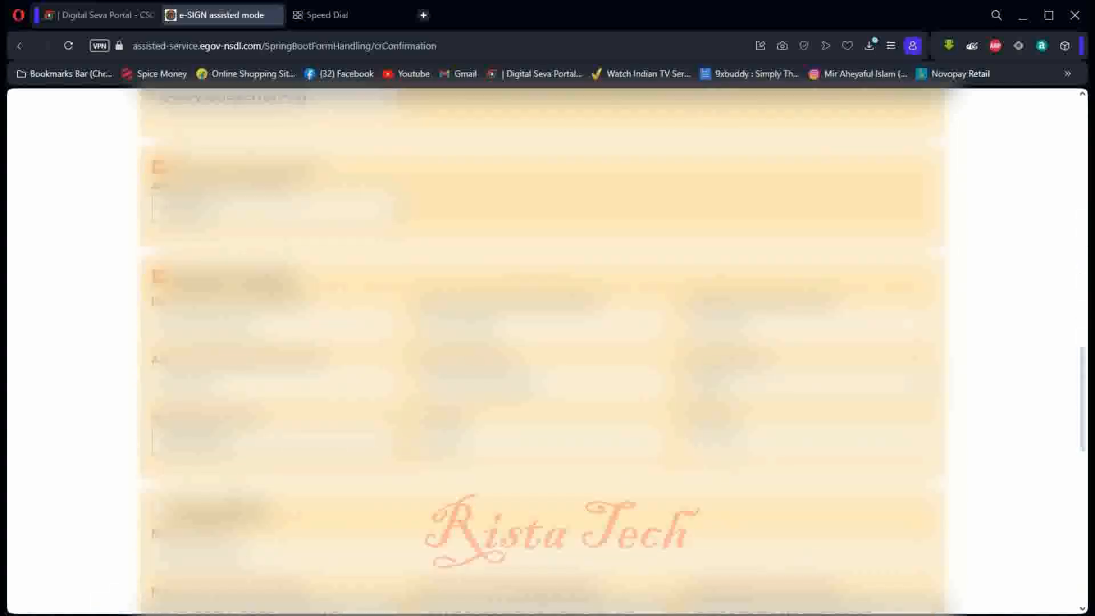
pyautogui.scroll(-6, 542, 343)
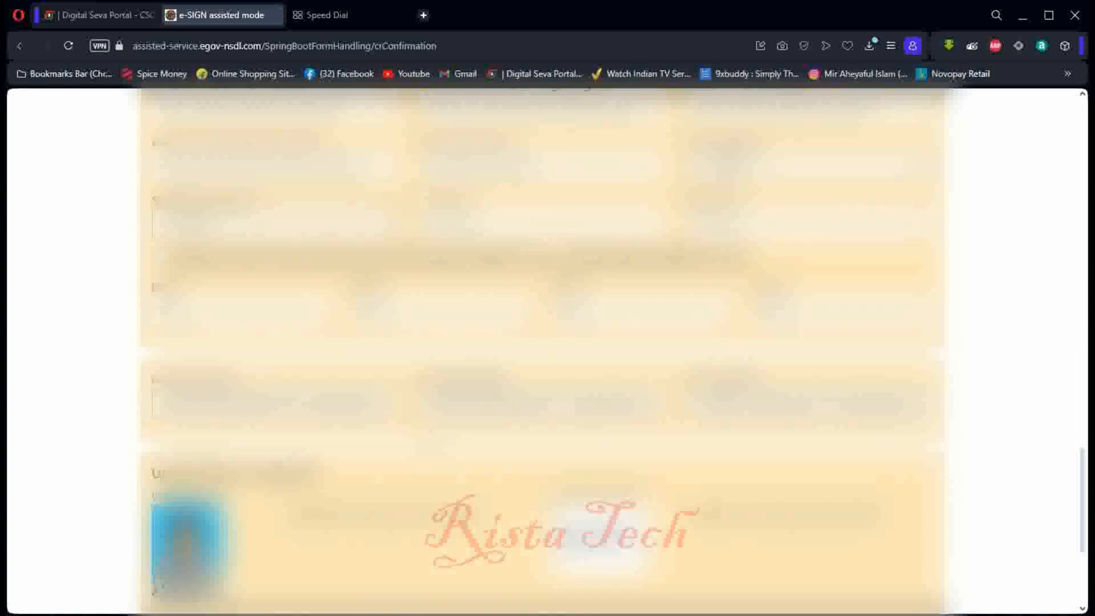
pyautogui.scroll(-3, 542, 342)
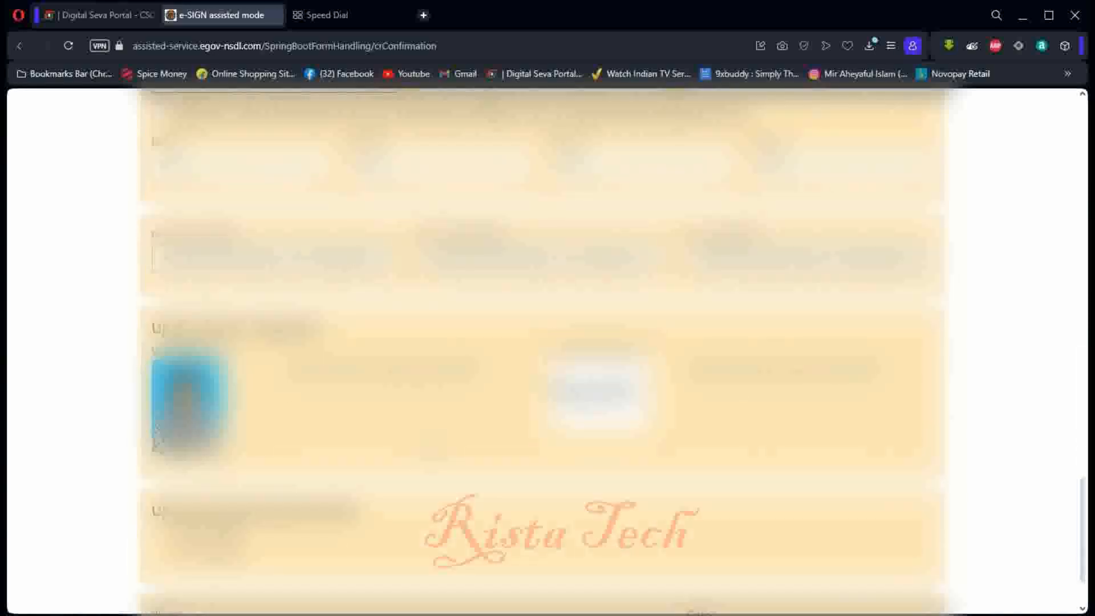
pyautogui.scroll(-2, 542, 342)
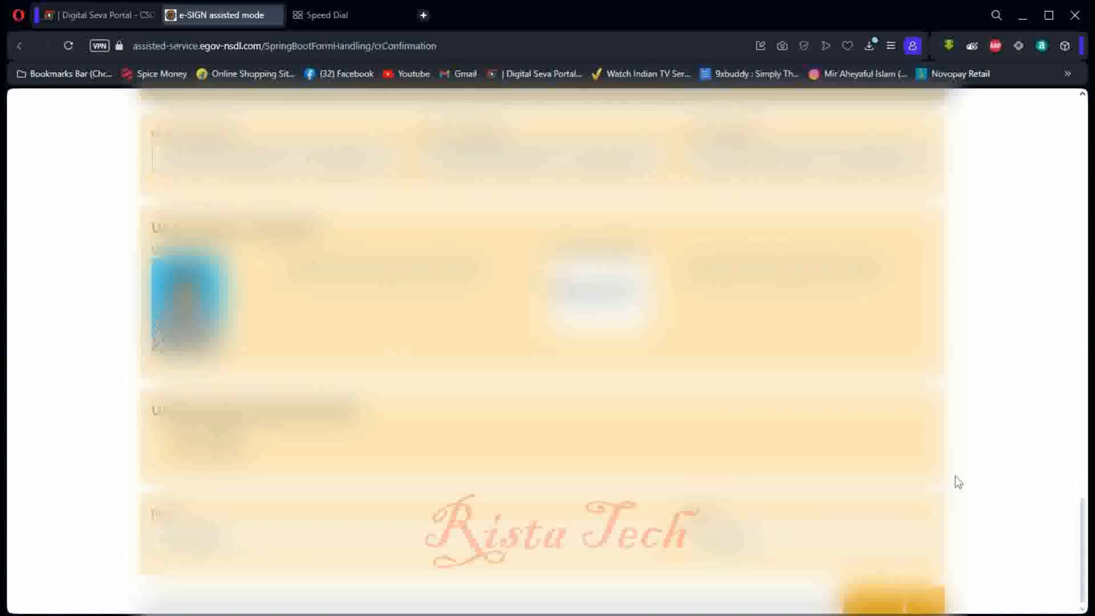
pyautogui.click(898, 603)
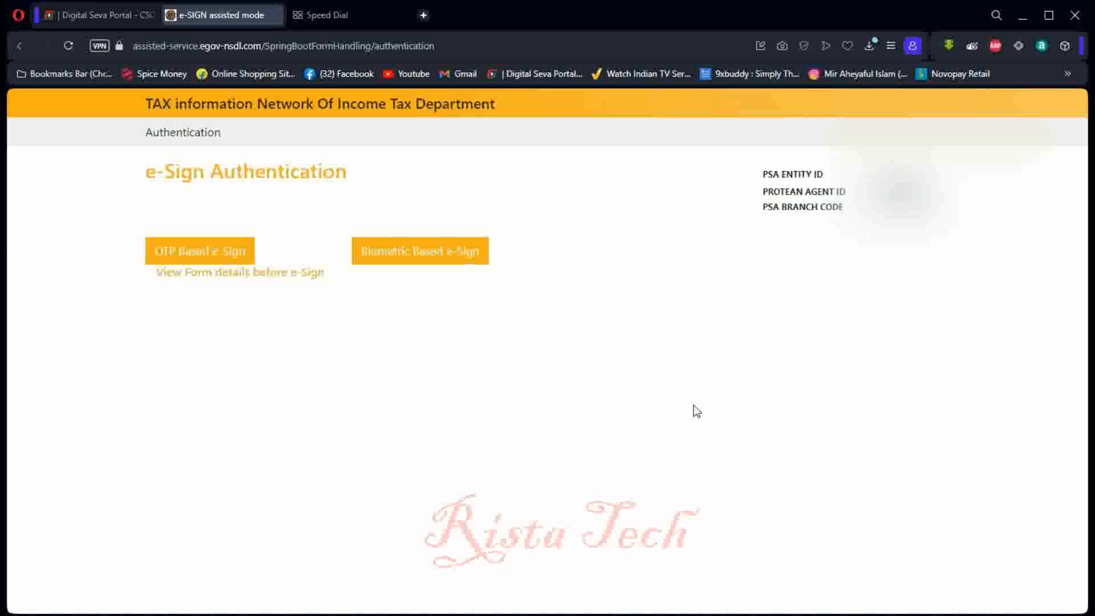
# Step: Select OTP Based e-Sign on the e-Sign Authentication page
pyautogui.click(162, 251)
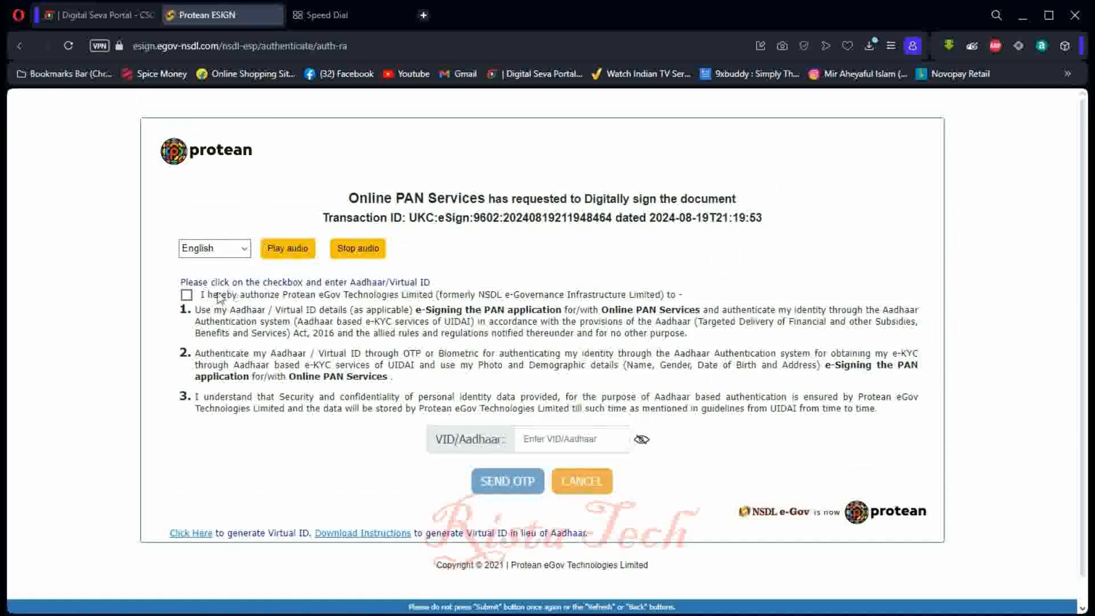
# Step: Tick the authorization consent, enter the Aadhaar number, and request an OTP
pyautogui.click(186, 295)
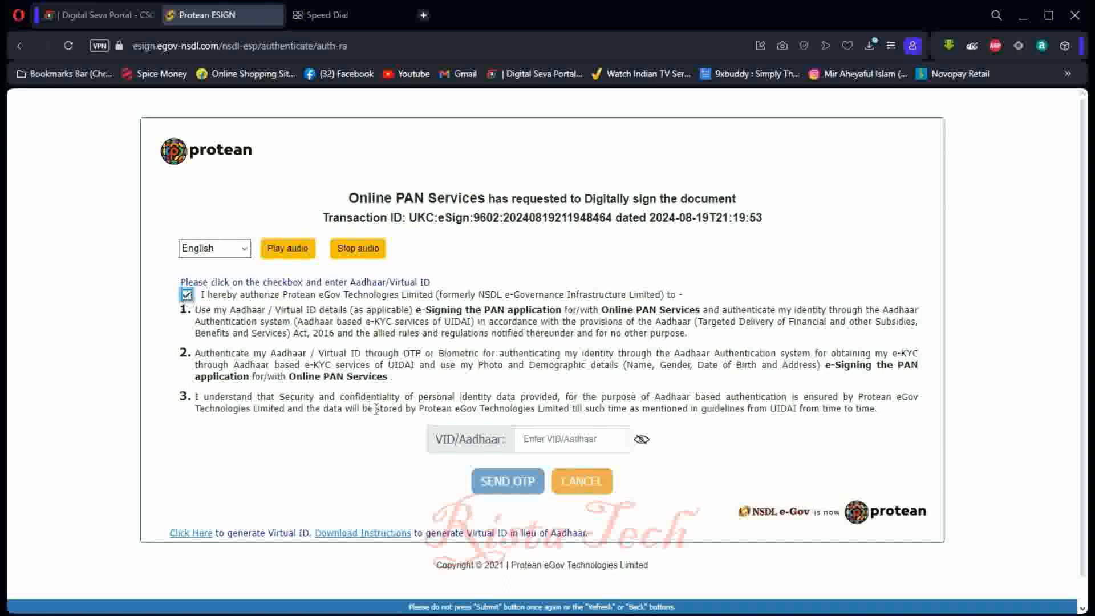
pyautogui.click(593, 446)
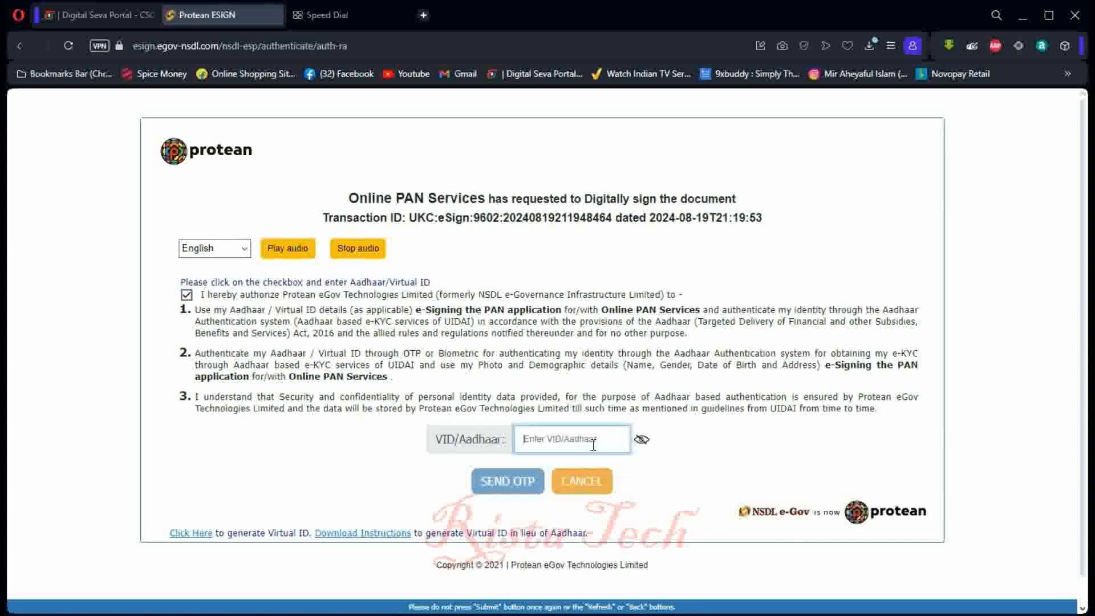
pyautogui.write('•••••••')
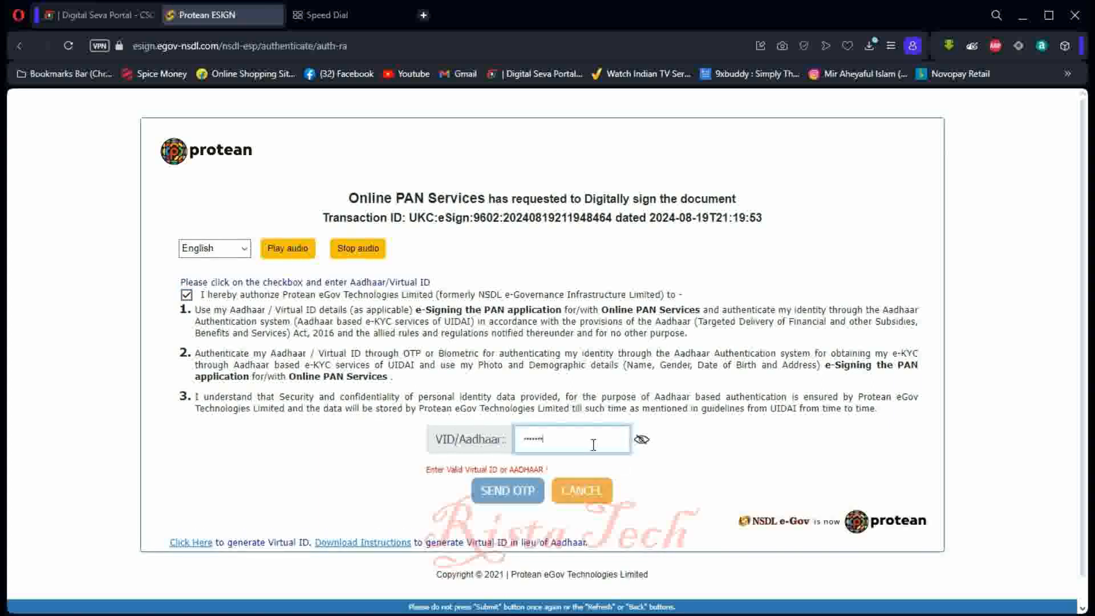
pyautogui.write('•••••')
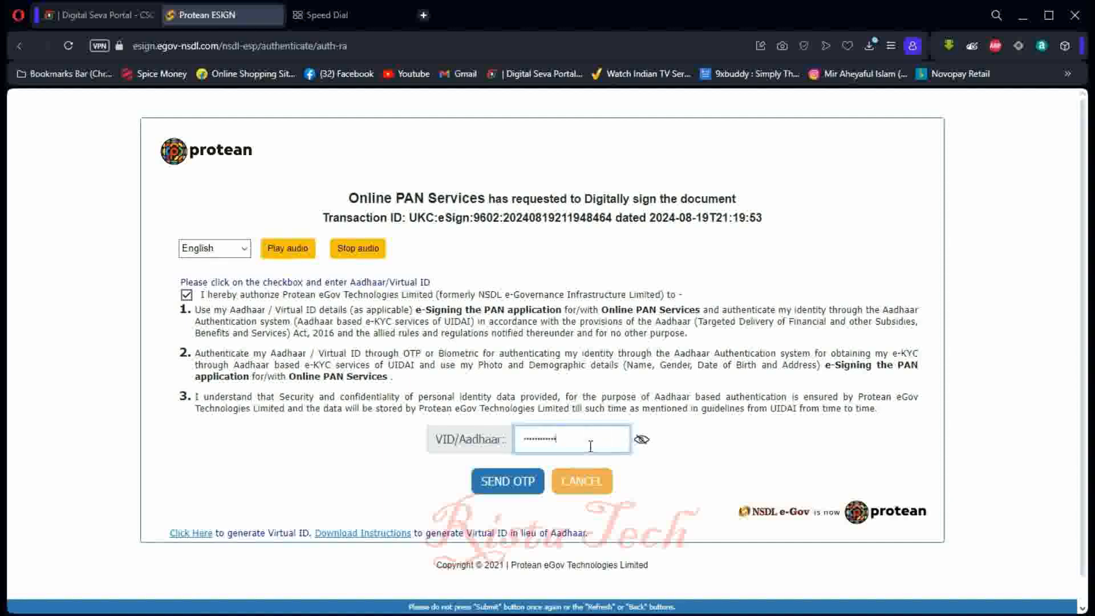
pyautogui.click(495, 449)
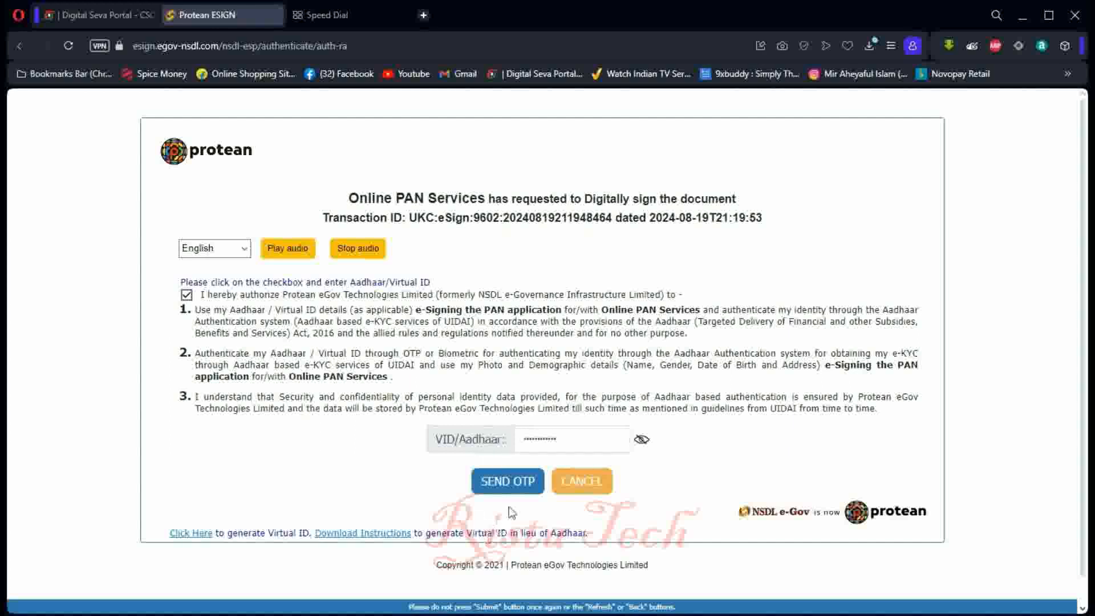
pyautogui.click(508, 482)
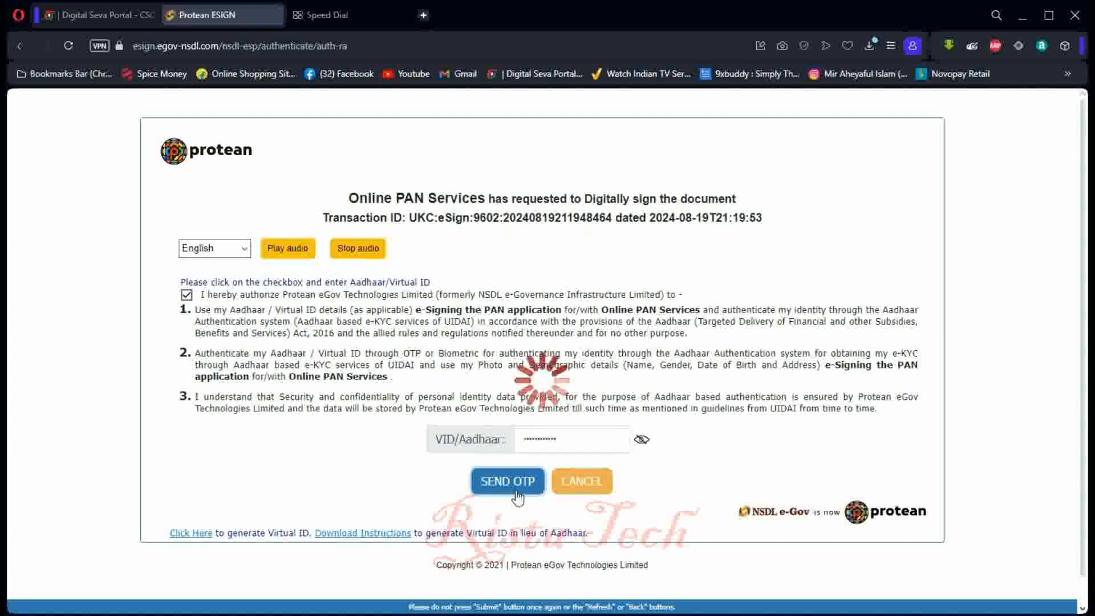
pyautogui.click(558, 467)
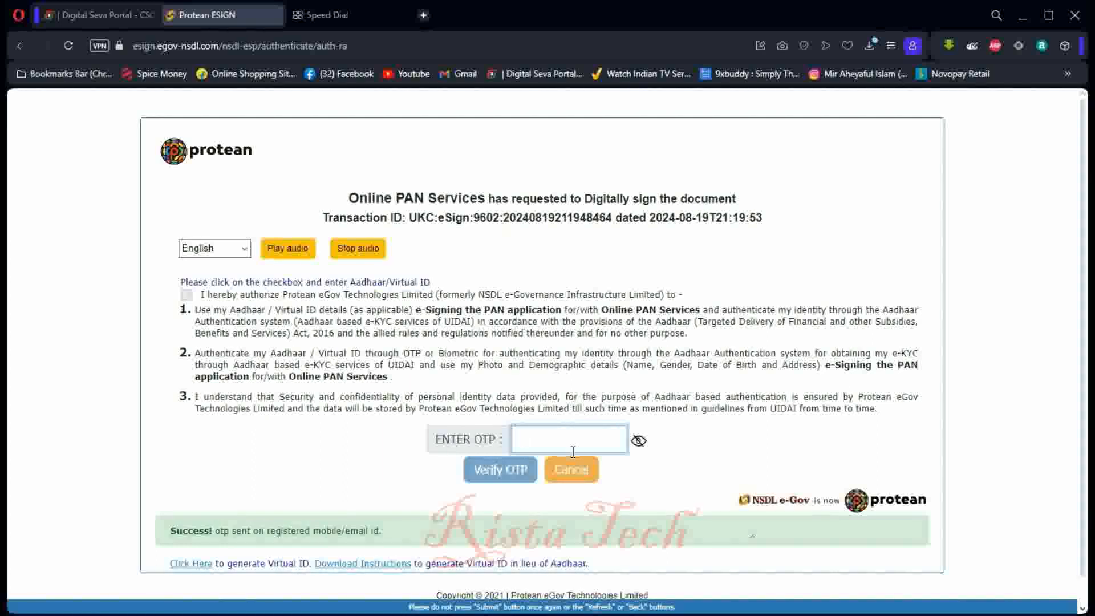
# Step: Enter the six-digit OTP received and submit it for verification
pyautogui.write('7')
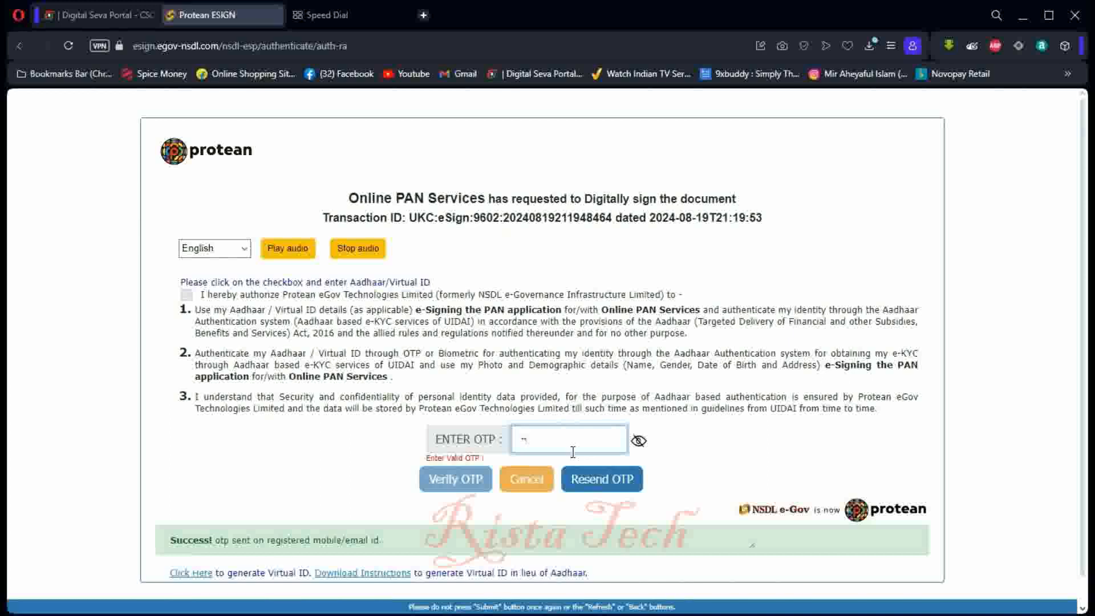
pyautogui.write('*****')
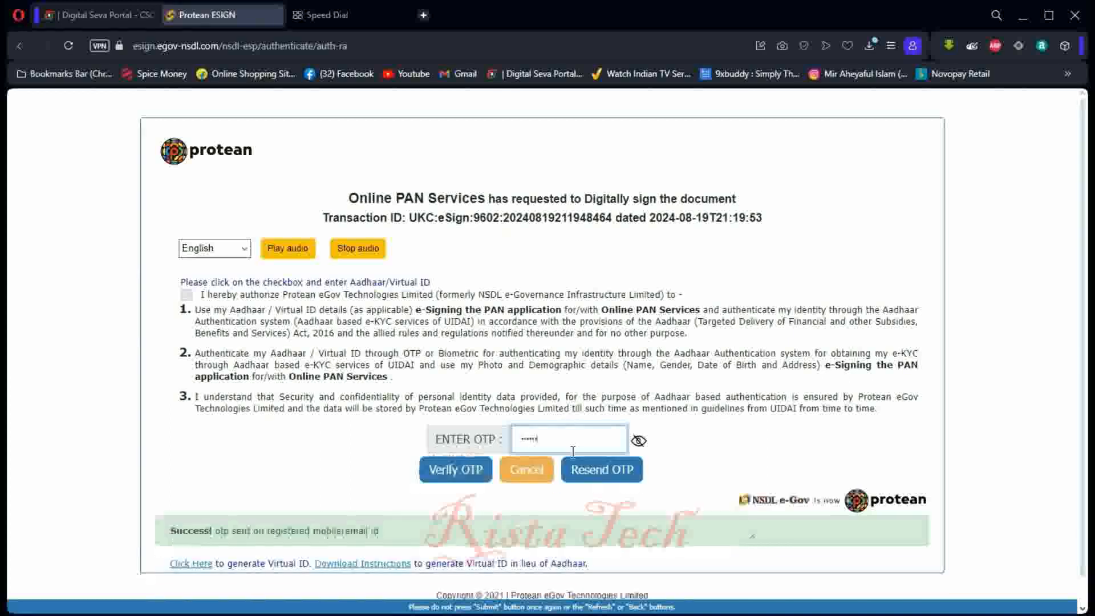
pyautogui.click(457, 471)
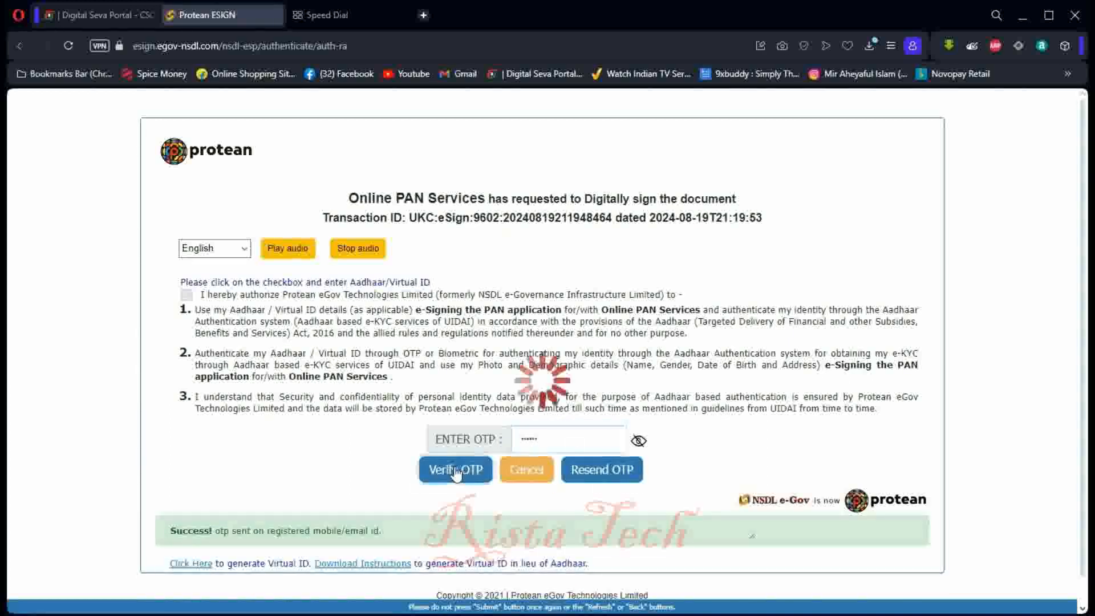